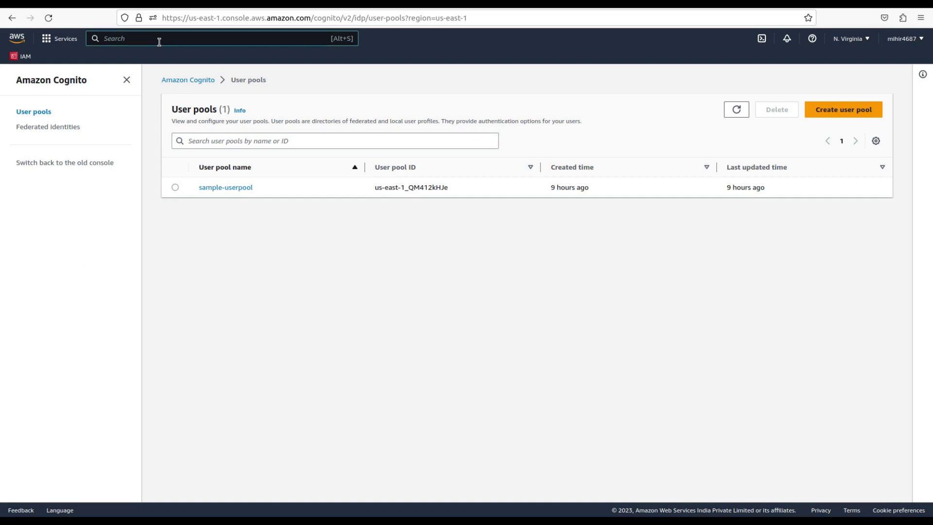
Open API Gateway via an 'apig' search, choose Build for a REST API, and dismiss the welcome notice
click(158, 42)
text(apig)
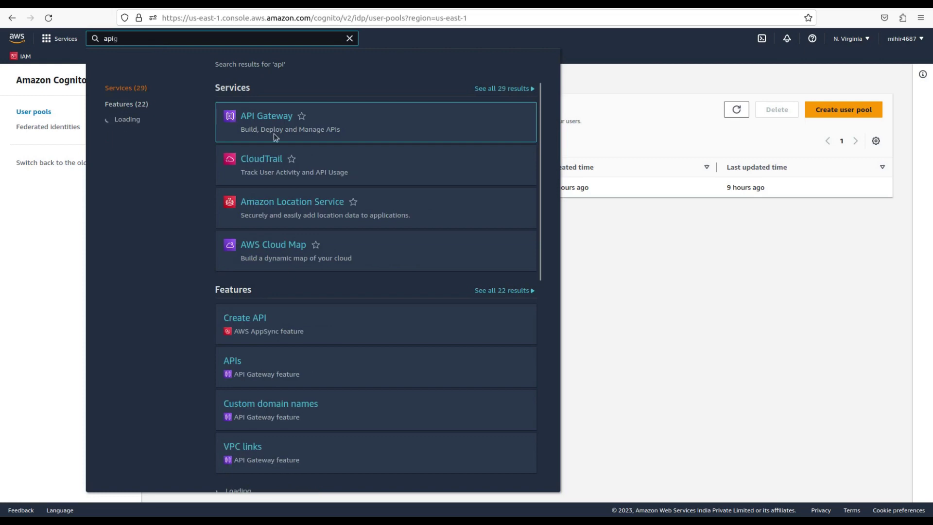
click(249, 114)
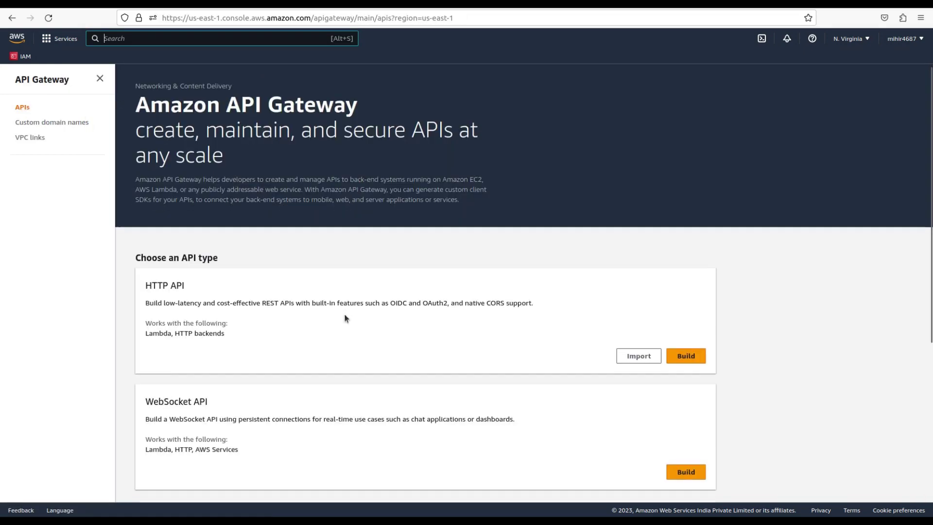
scroll(345, 319, down, 5)
scroll(345, 318, down, 1)
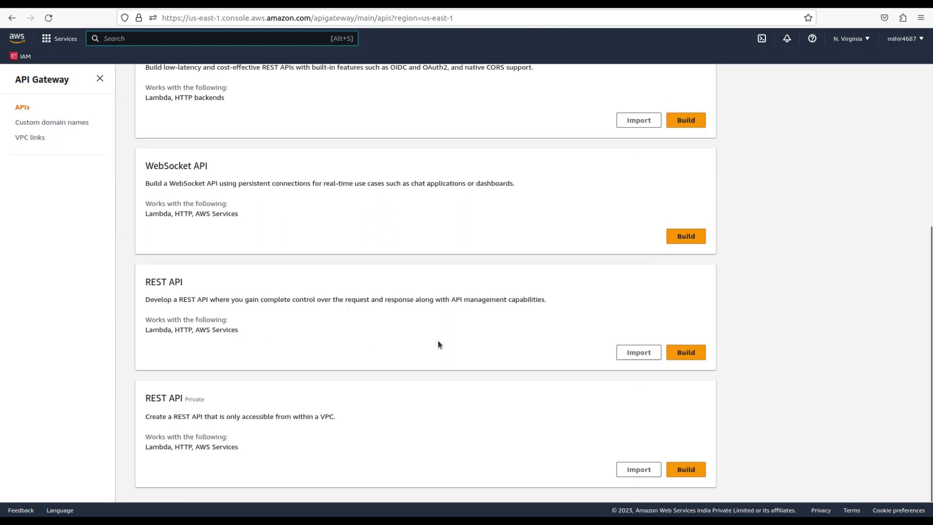
click(686, 355)
click(596, 155)
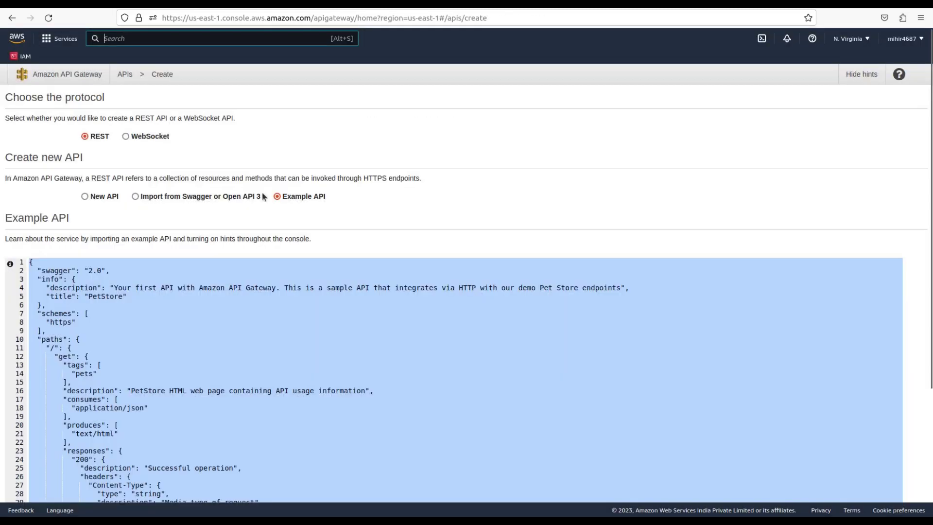
Create a New API named 'cognito-auth', keeping the Regional endpoint type
click(86, 196)
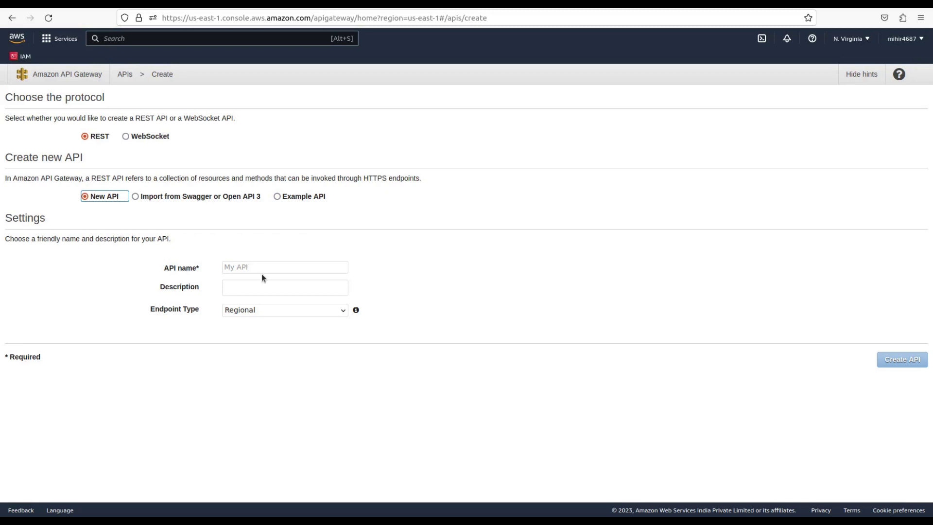
click(286, 267)
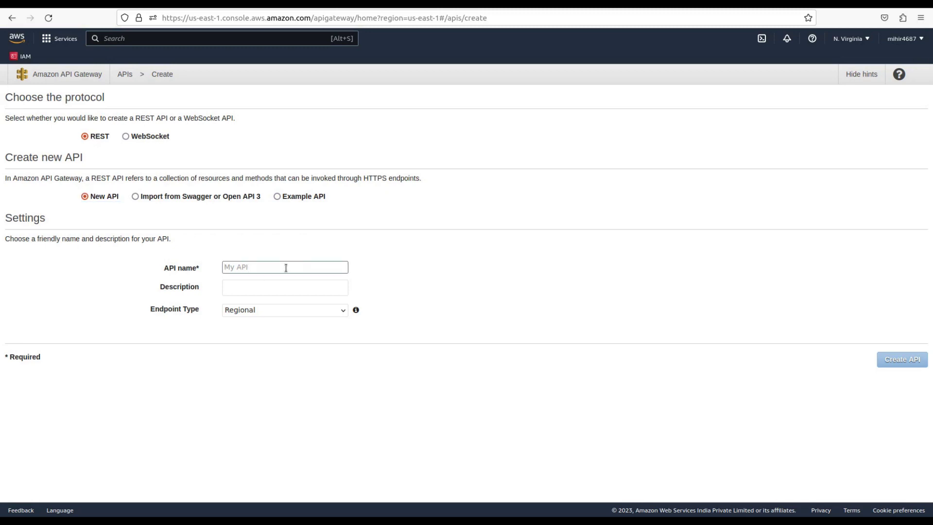
text(co)
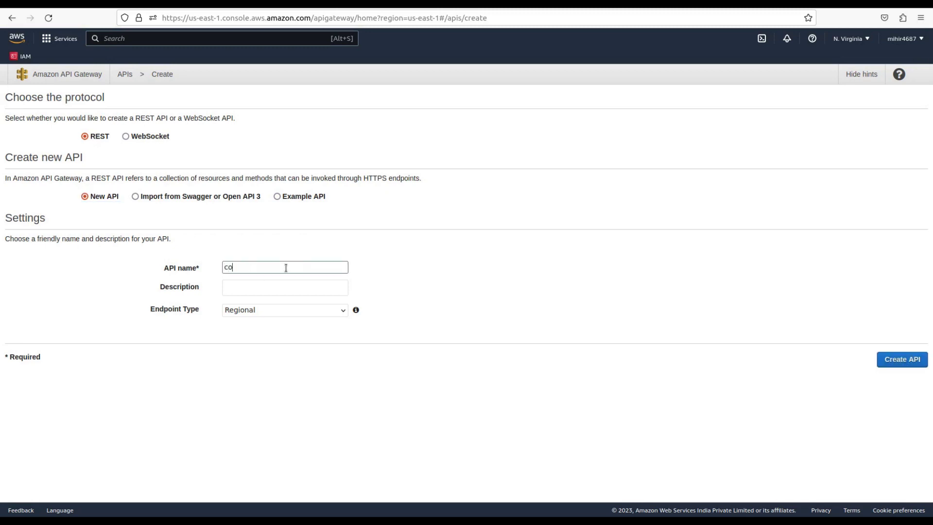
text(gnito-auth)
click(325, 310)
click(326, 311)
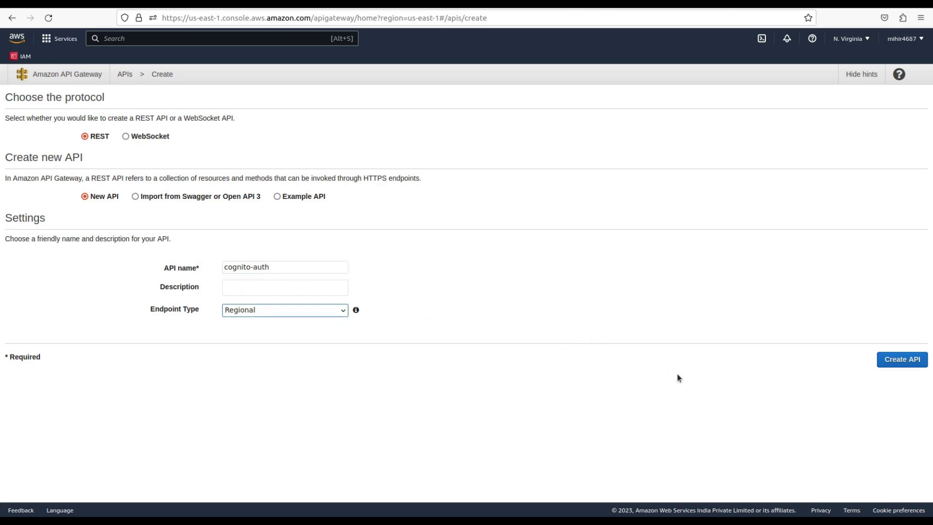
click(882, 361)
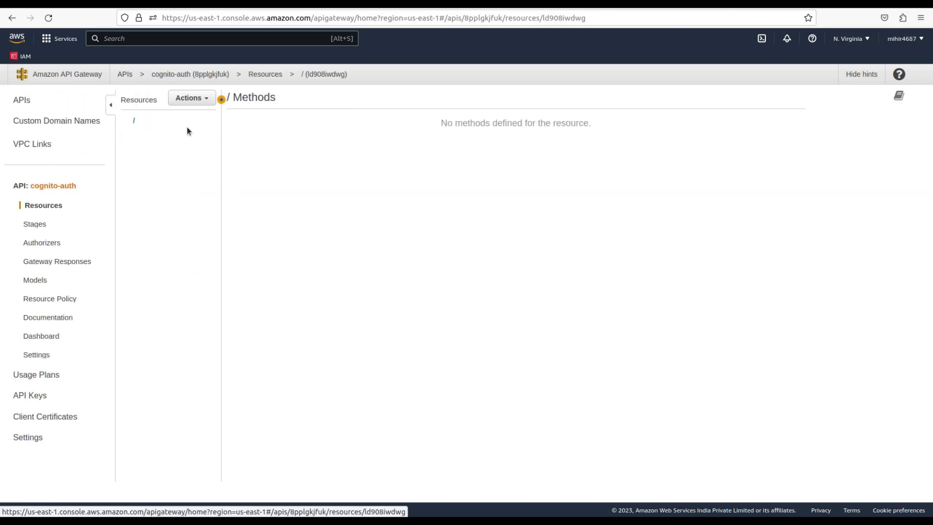
Add and confirm a GET method on the root resource, then search the console for 'lambda'
click(199, 99)
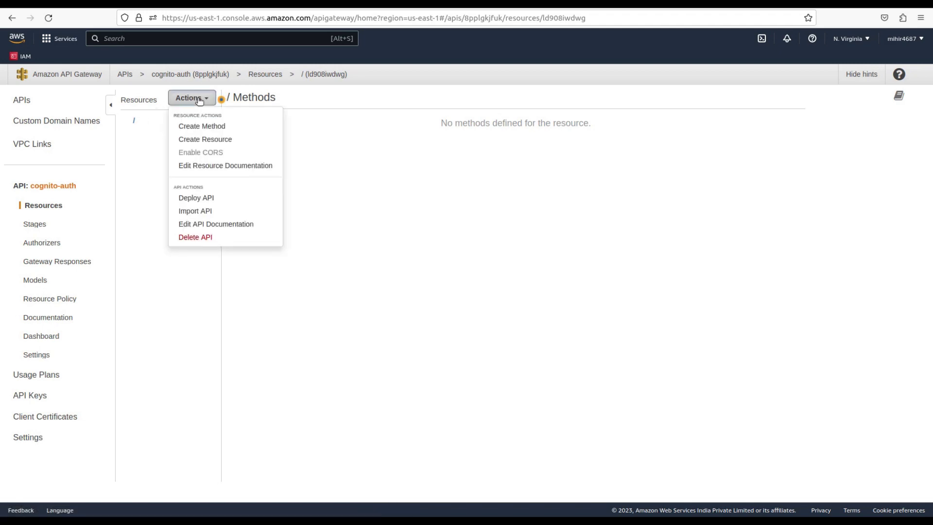
click(210, 132)
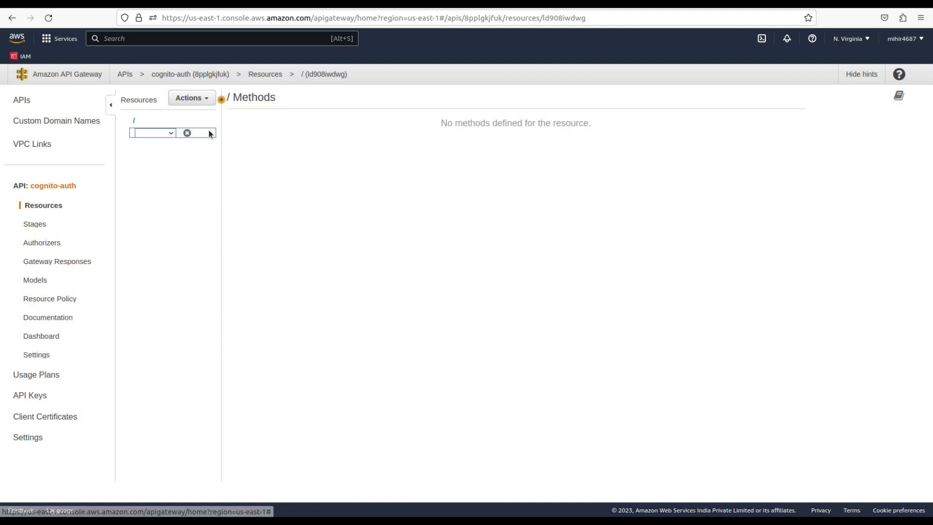
click(169, 135)
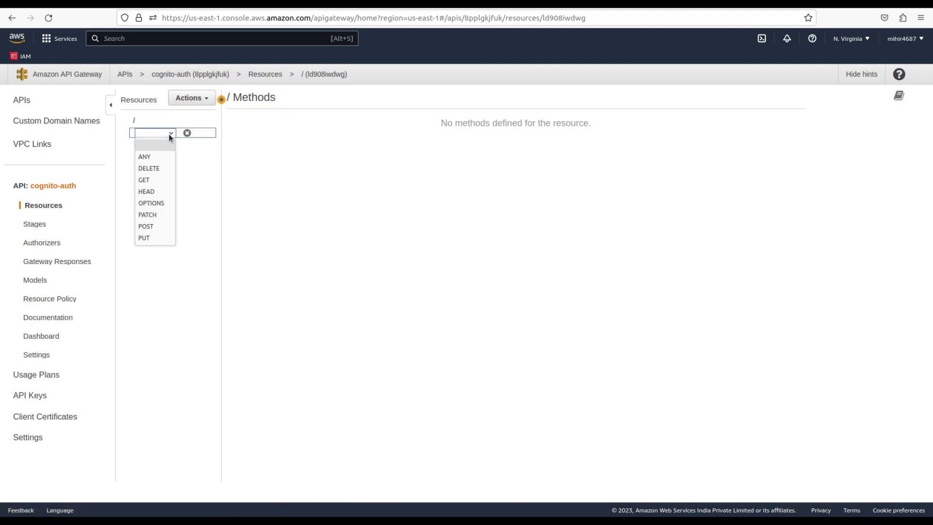
click(154, 181)
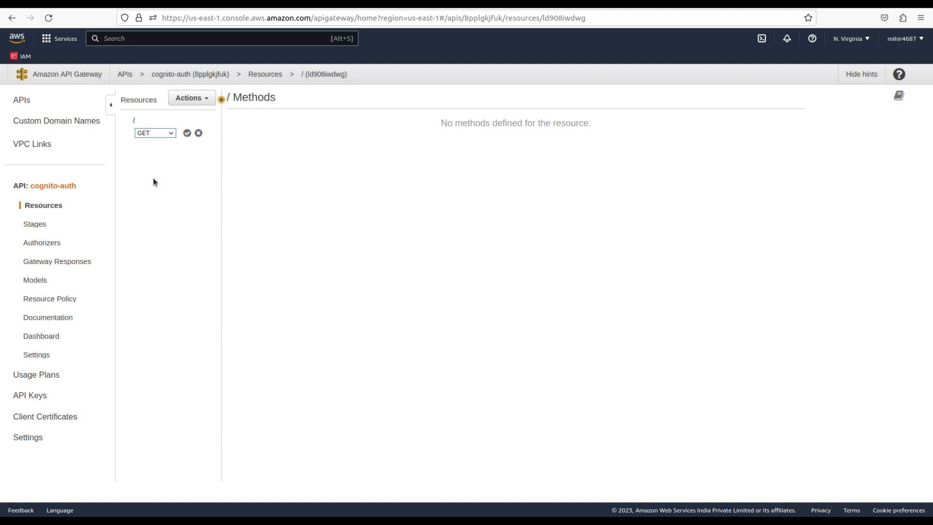
click(187, 133)
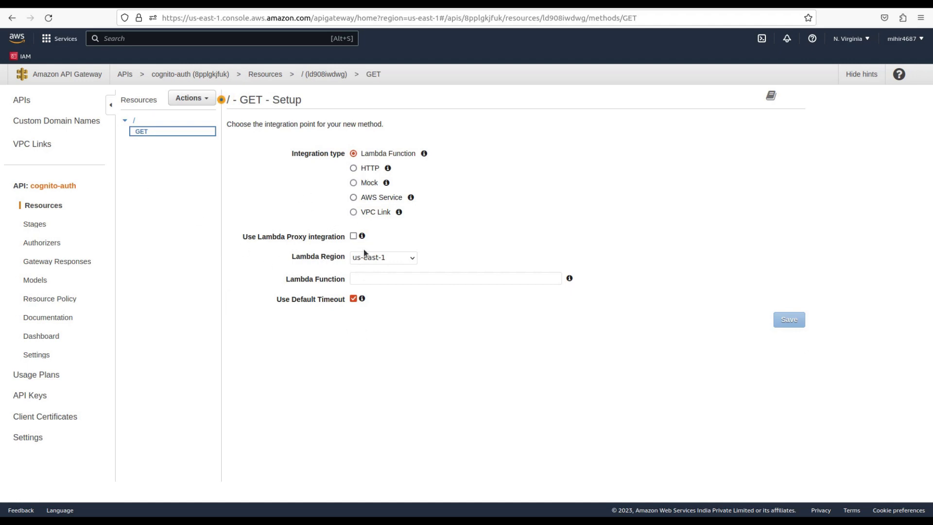
click(143, 38)
text(lambda)
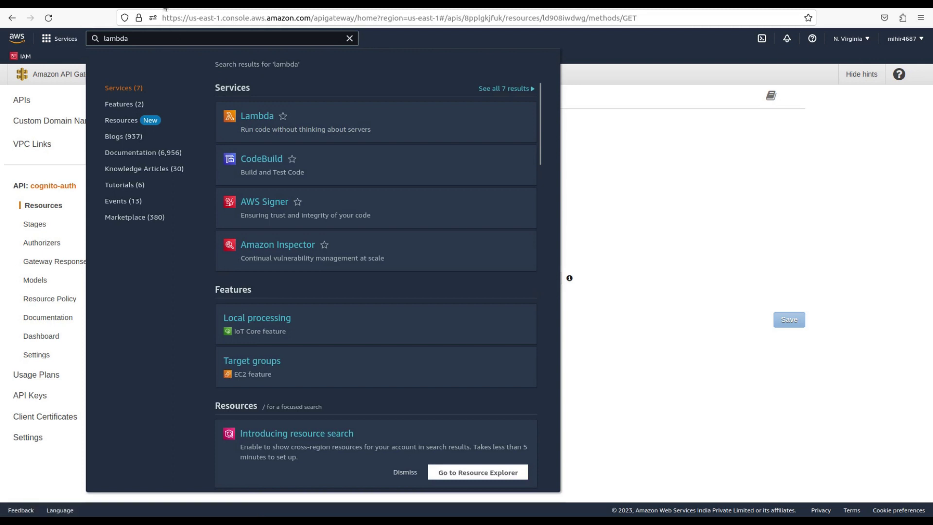
Create a new Lambda function named 'cognito-auth-lambda'
key(Return)
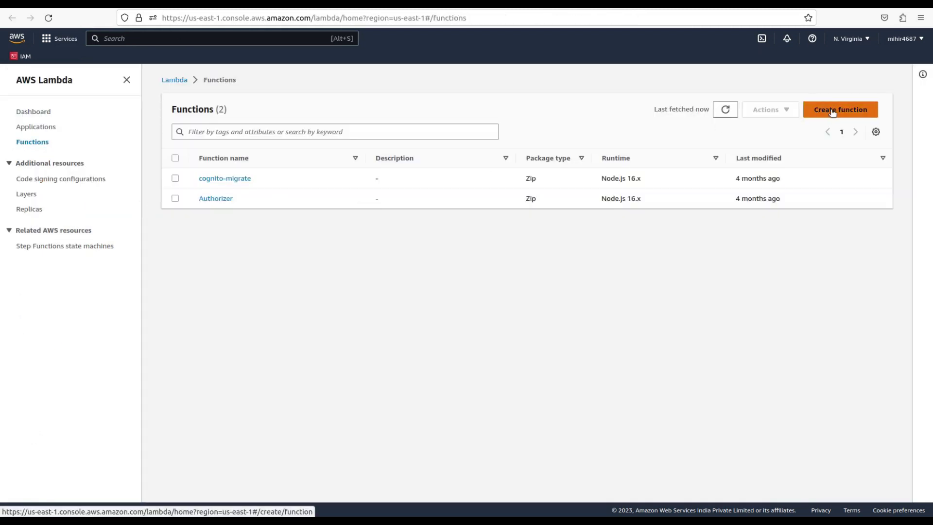
click(831, 110)
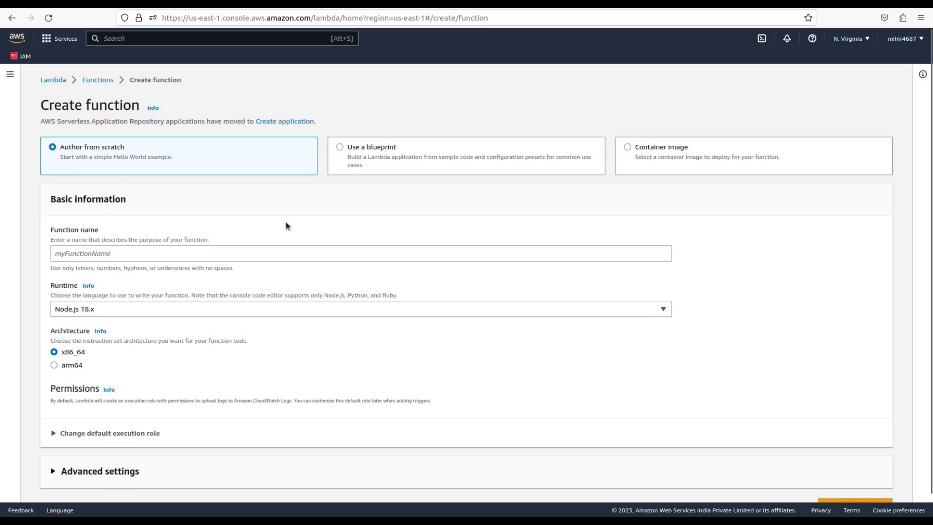
click(89, 249)
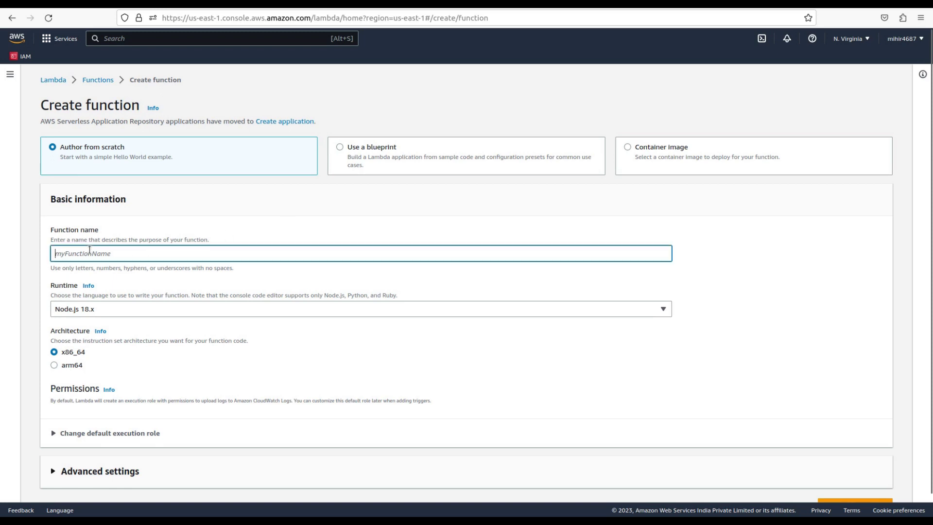
text(cognito)
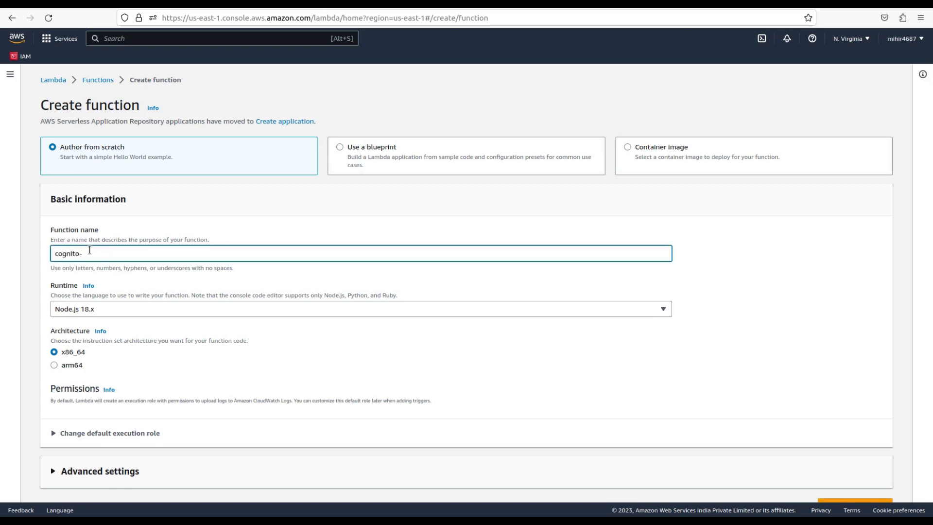
text(-auth-lambda)
scroll(160, 287, down, 1)
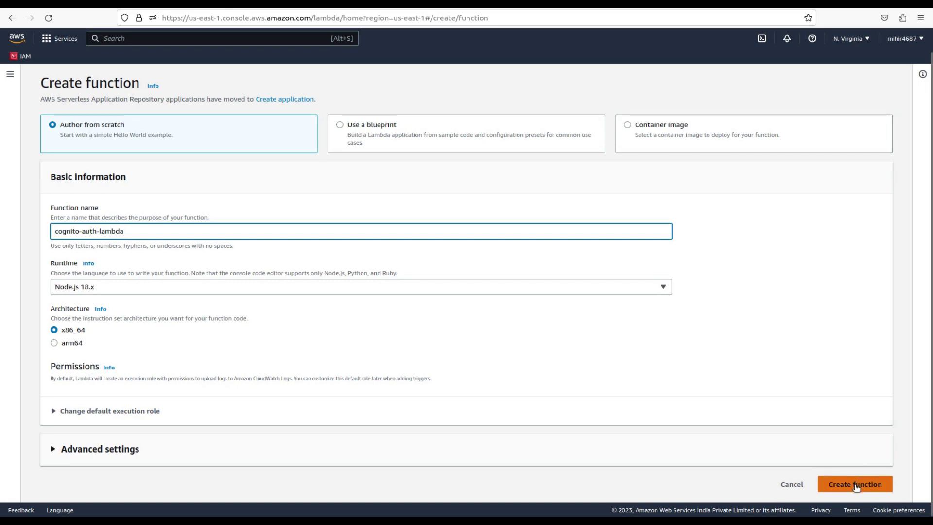
click(856, 486)
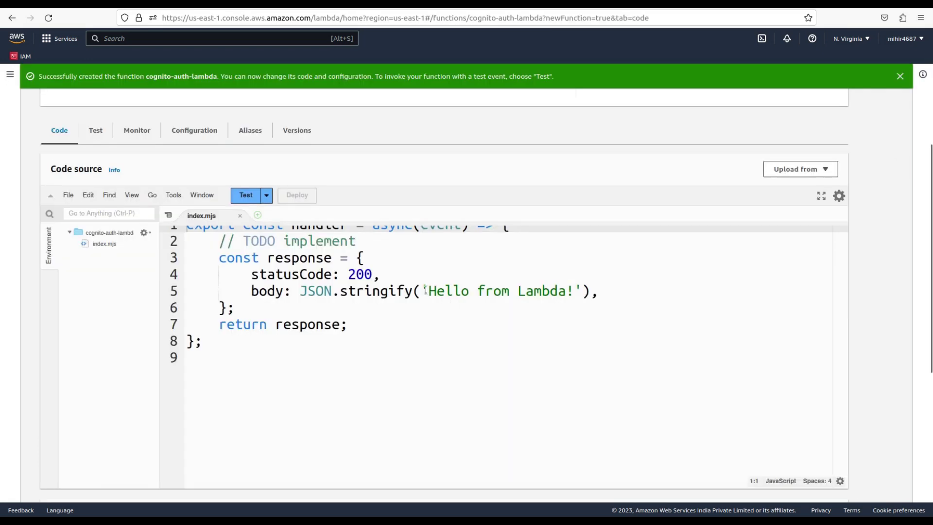
Replace the handler message with 'Response for cognito authorizer', deploy, and copy the function name
drag(430, 291, 570, 293)
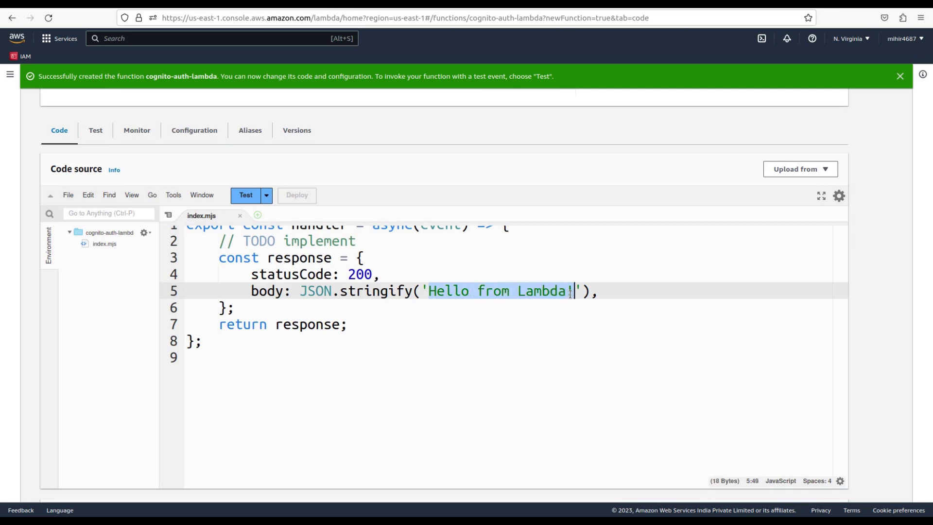
text(Respo)
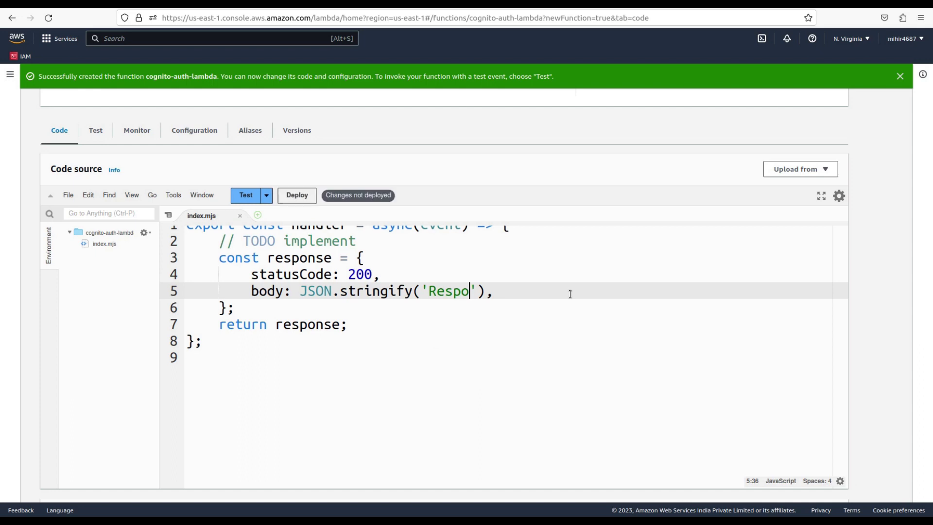
text(nse for )
text(cognito)
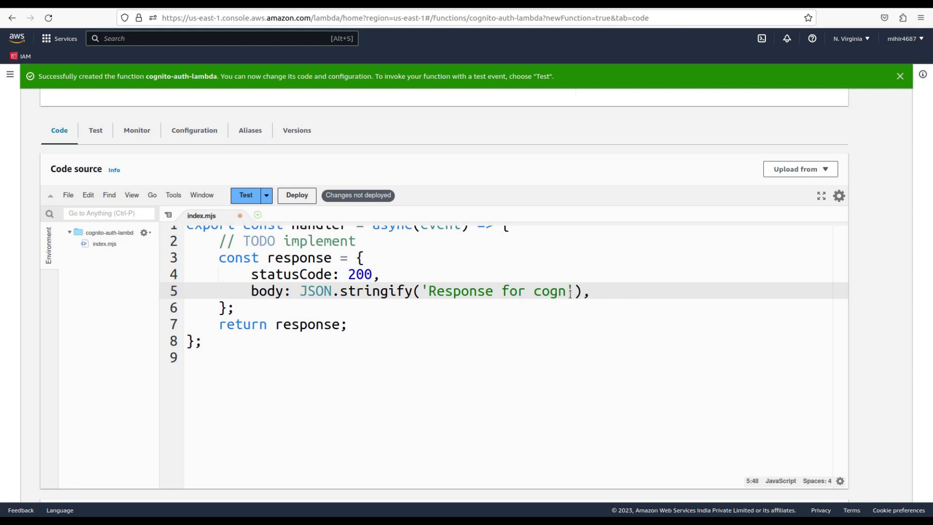
text( autho)
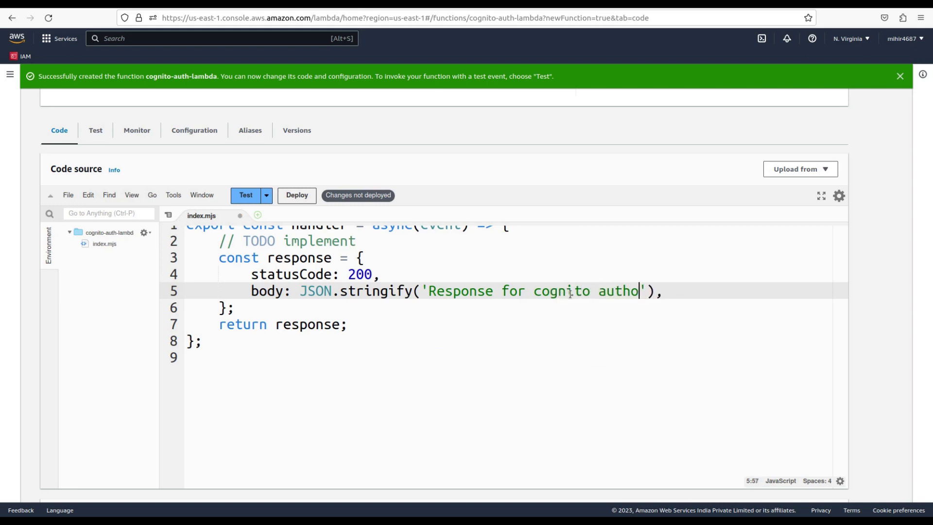
text(rizer)
click(297, 195)
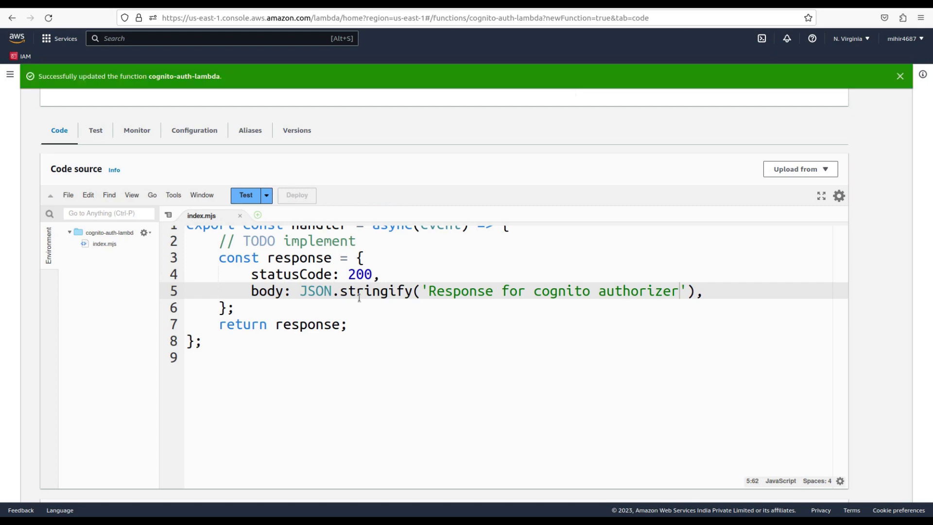
scroll(403, 285, up, 5)
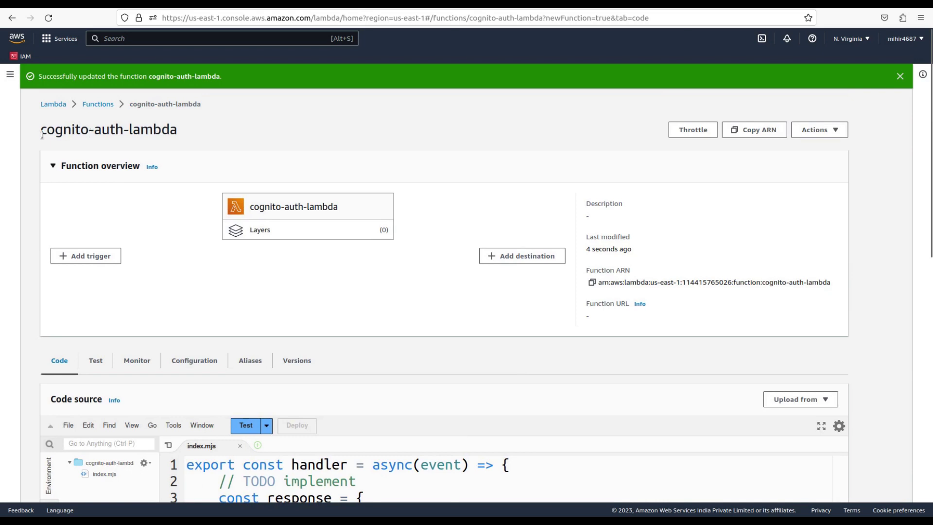
drag(41, 134, 153, 142)
key(ctrl+c)
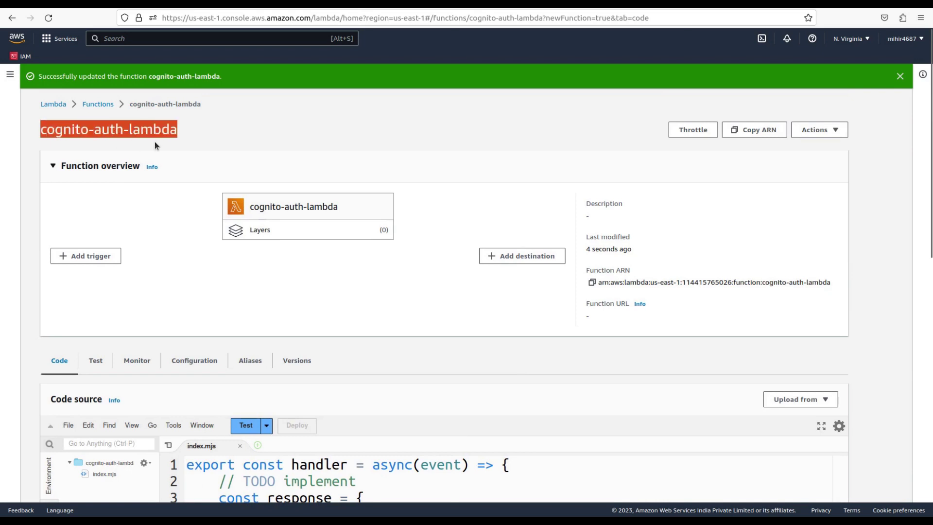
Back in the GET setup, enable Lambda proxy integration and paste the function name
click(105, 4)
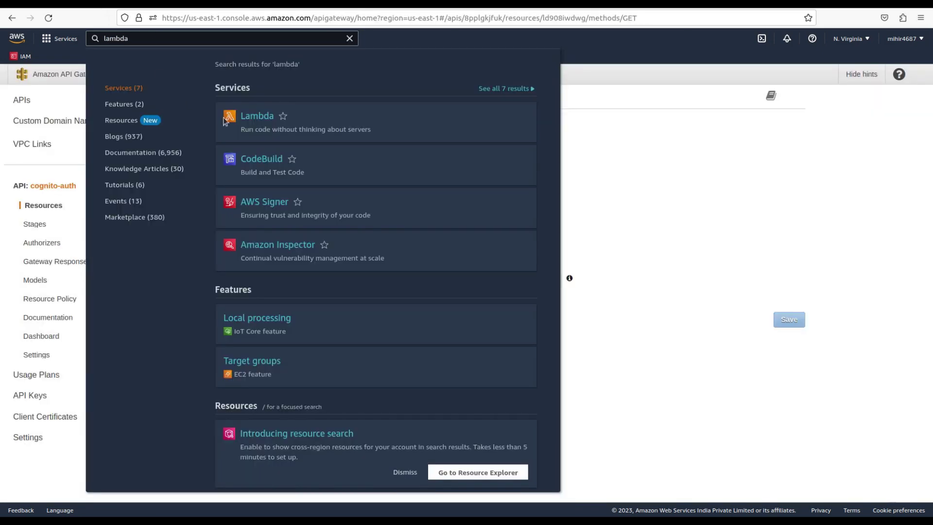
click(675, 185)
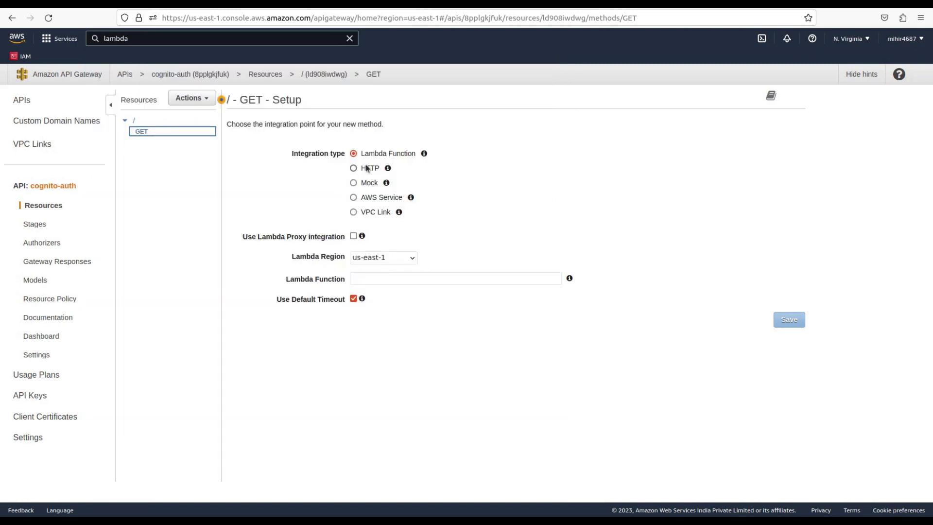
click(353, 237)
click(378, 279)
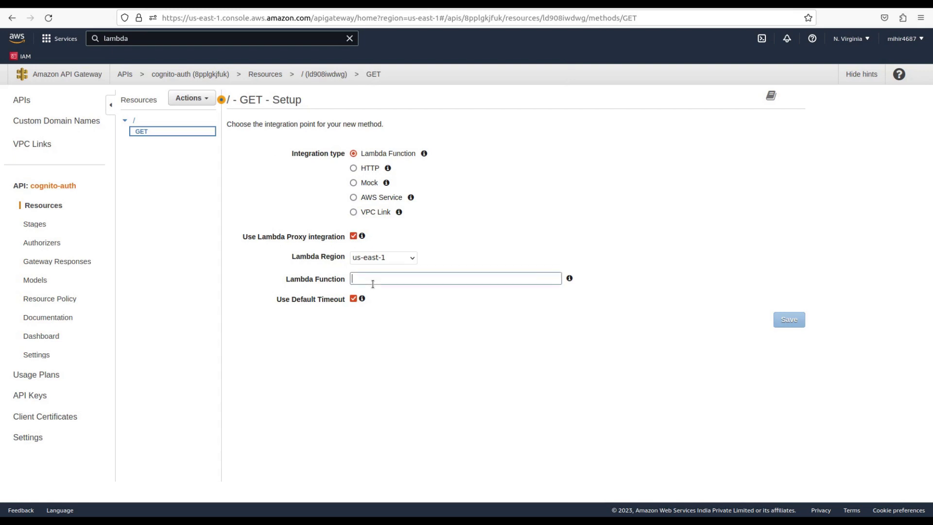
key(ctrl+v)
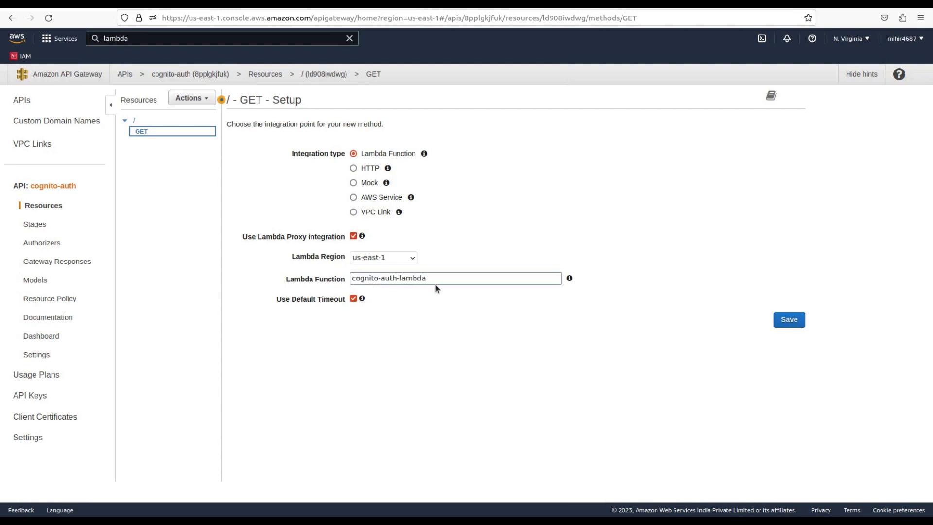
key(BackSpace)
click(144, 129)
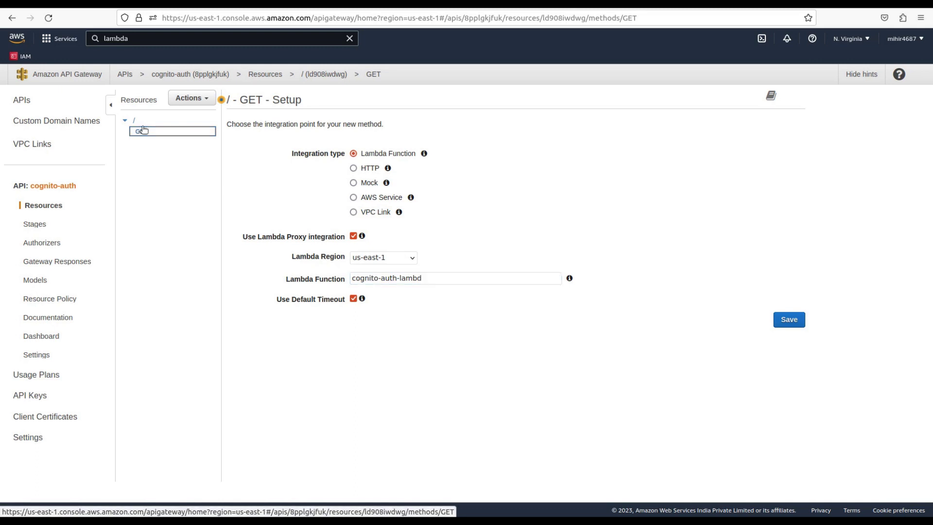
Reload, pick cognito-auth-lambda with proxy integration, save, grant invoke permission, and open Authorizers
click(48, 18)
click(389, 278)
click(396, 294)
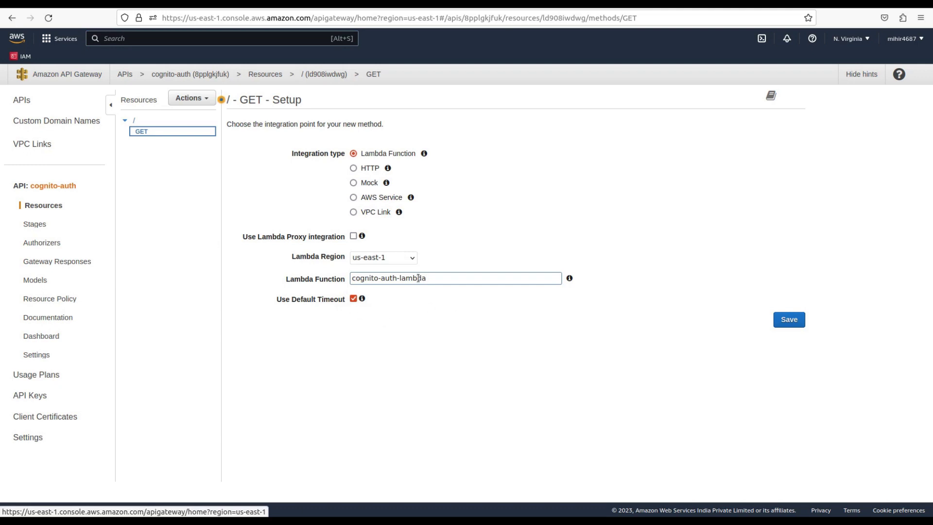
click(353, 236)
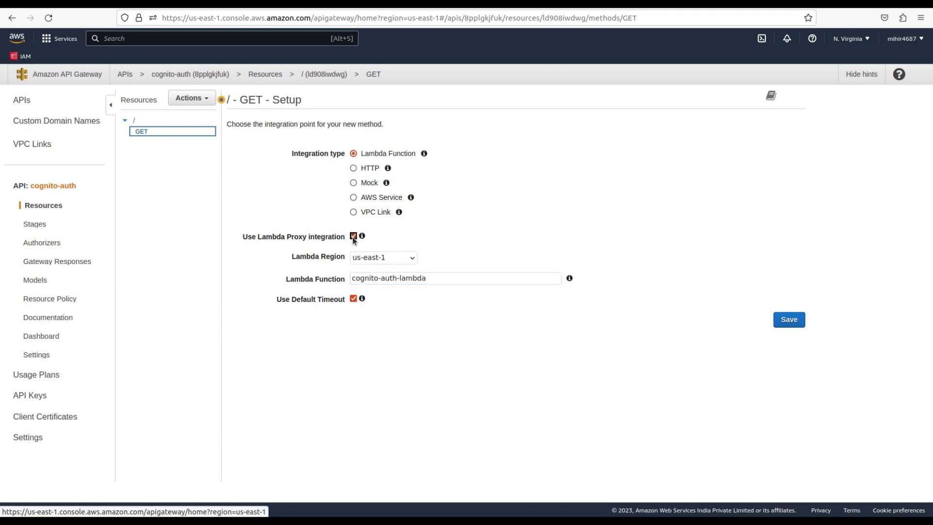
click(790, 322)
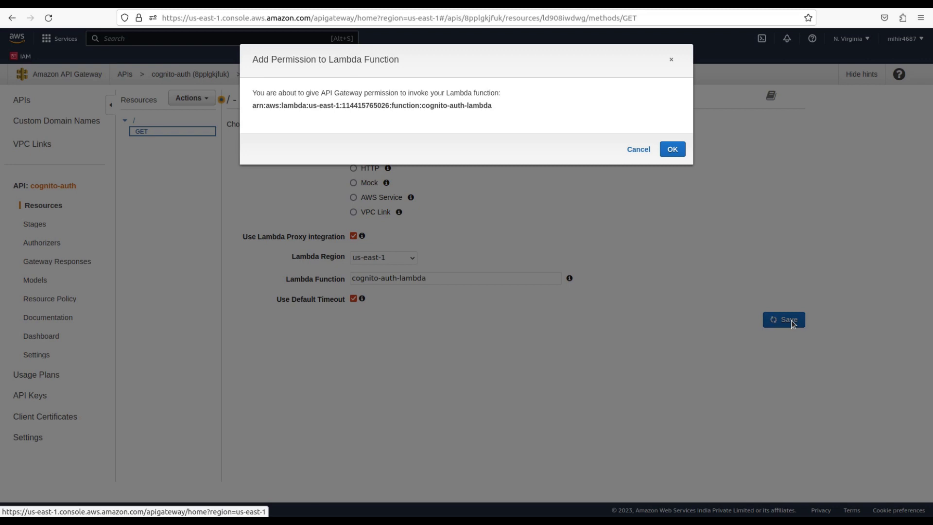
click(671, 149)
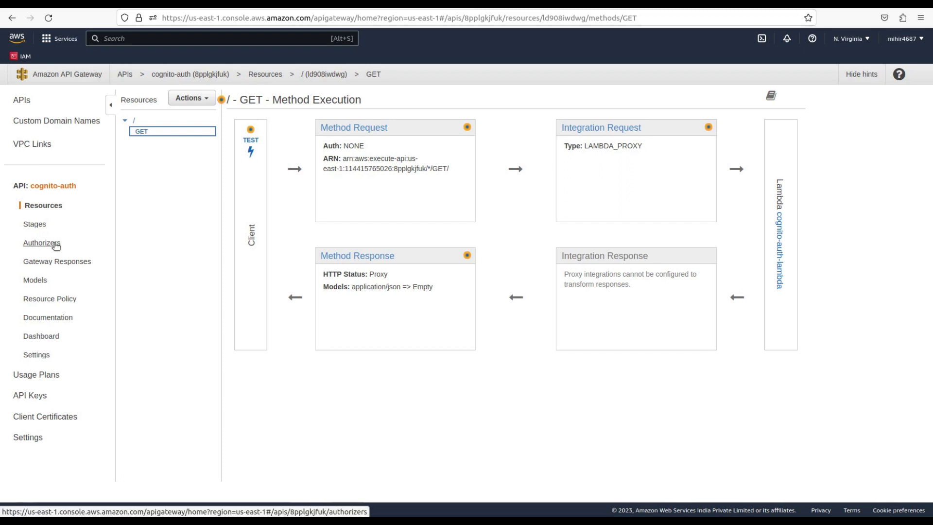
click(39, 245)
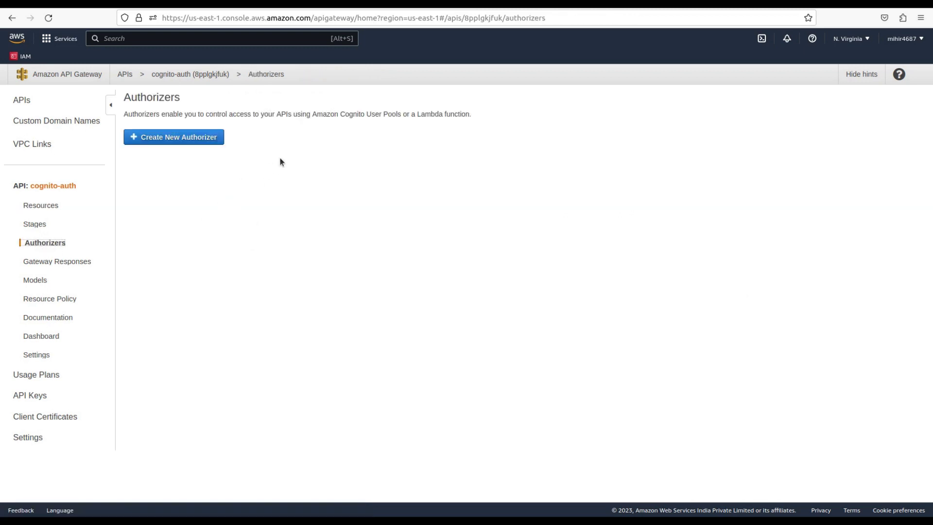
Start a new Cognito-type authorizer named 'cognito-auth' using sample-userpool
click(204, 139)
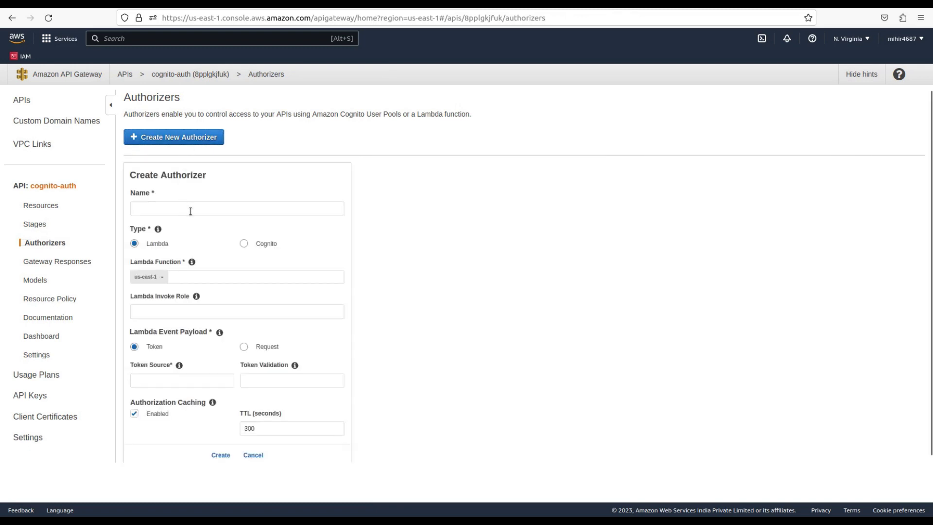
click(190, 210)
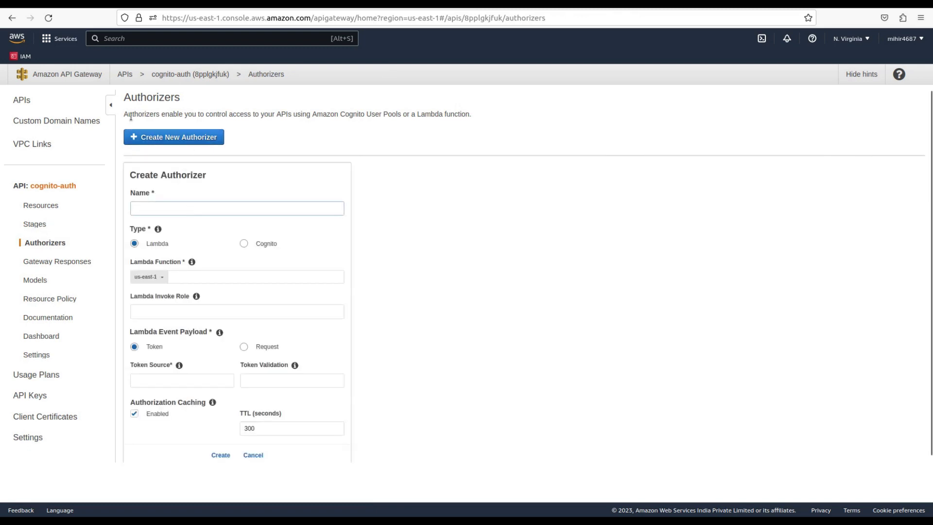
text(c)
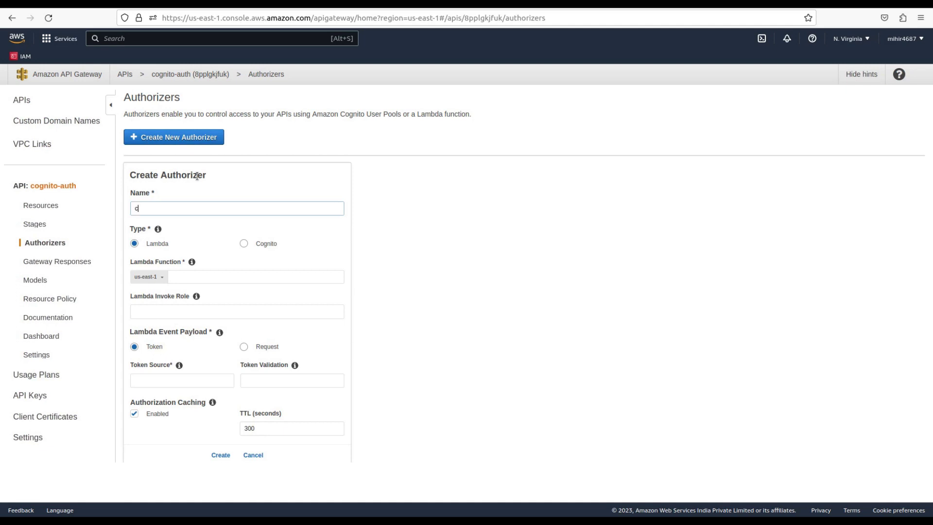
text(ognito-auth)
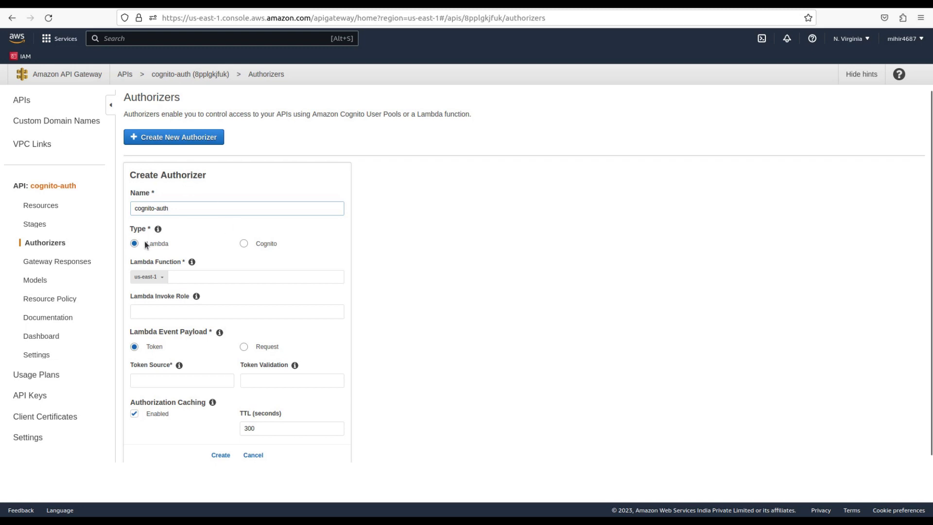
click(244, 244)
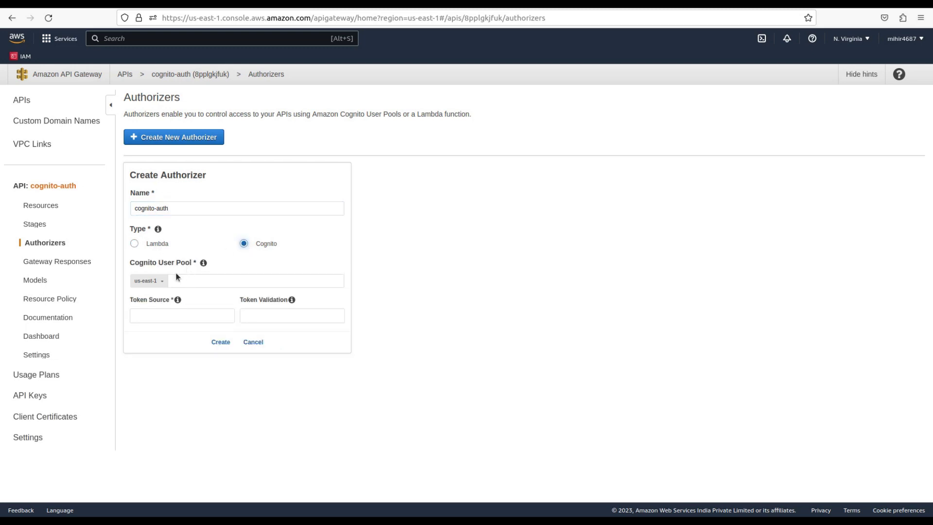
click(205, 282)
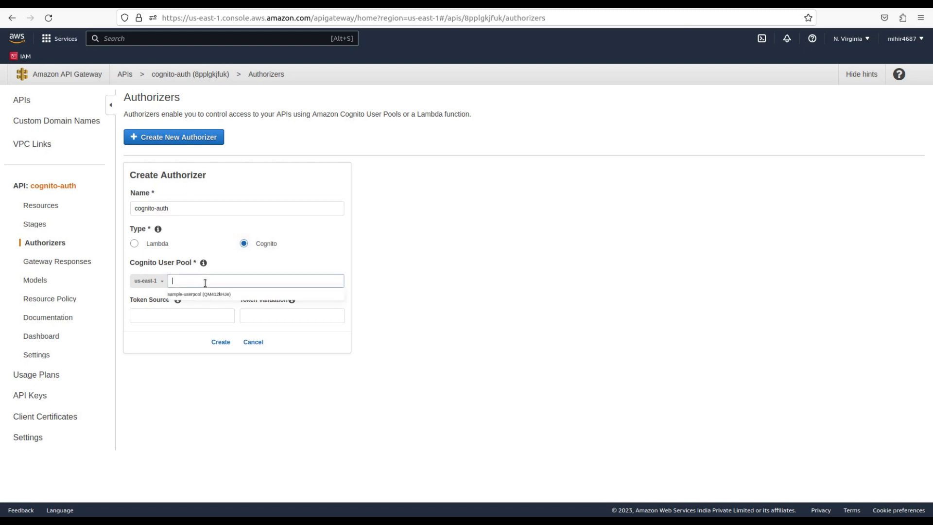
click(217, 295)
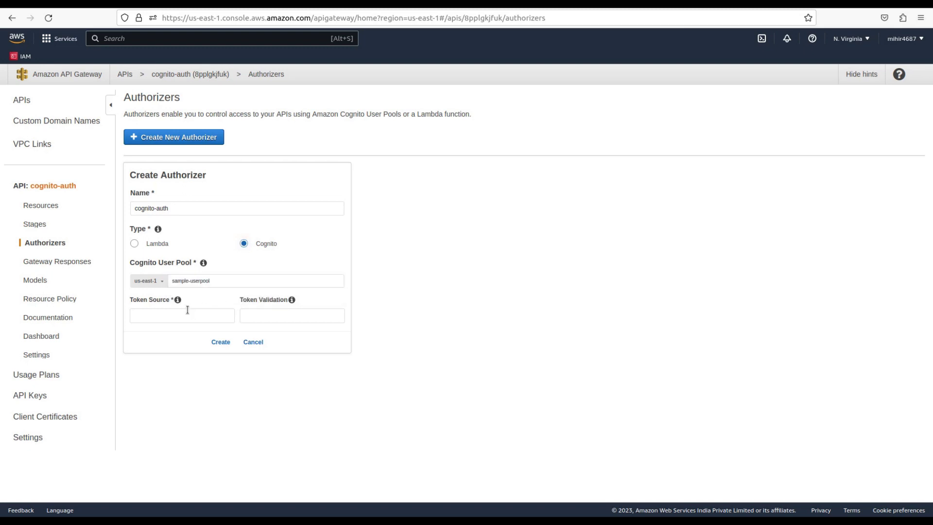
Set the token source to the Authorization header and create the authorizer
click(166, 314)
text(uthoe)
key(BackSpace)
text(rizaition)
click(221, 342)
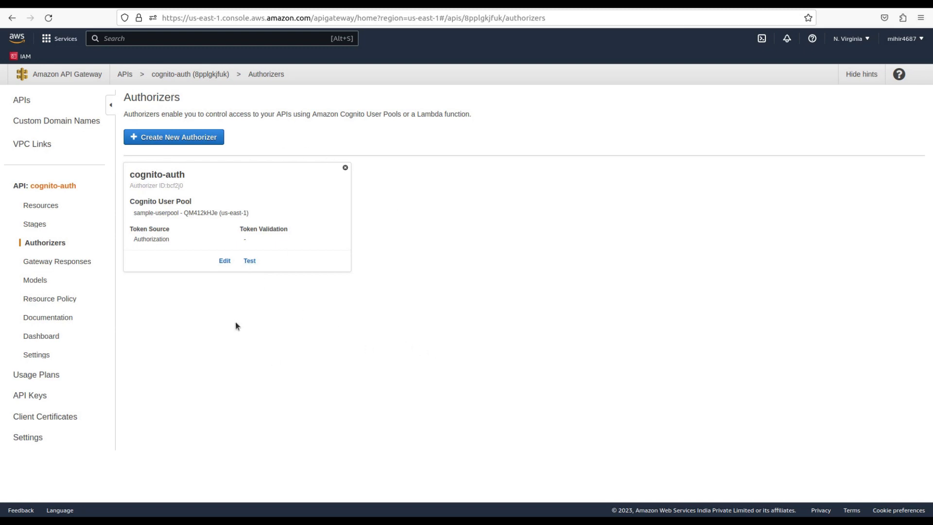
Set the root GET method's Method Request authorization to the cognito-auth authorizer
click(42, 205)
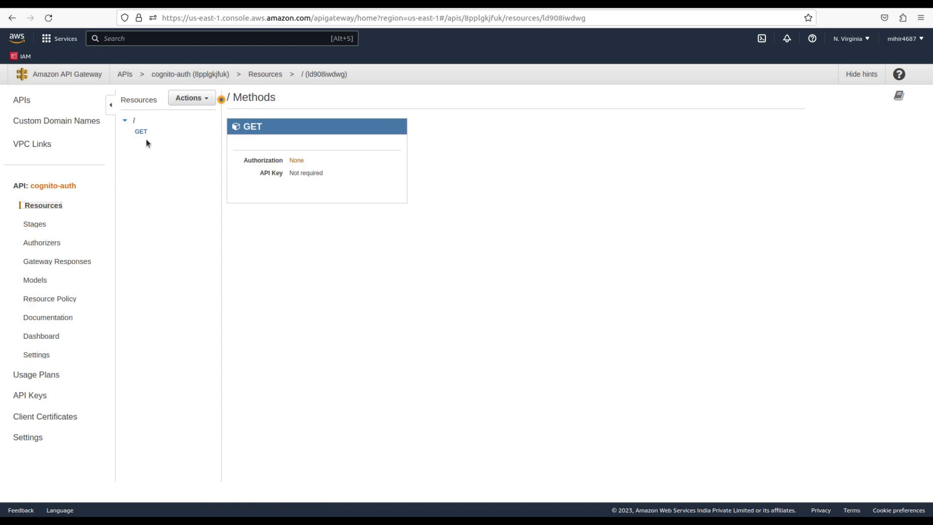
click(145, 131)
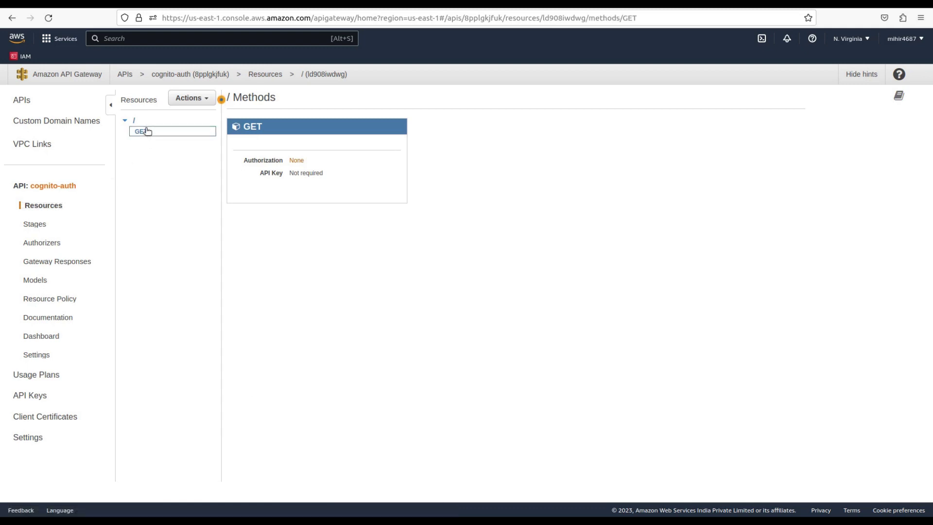
click(139, 120)
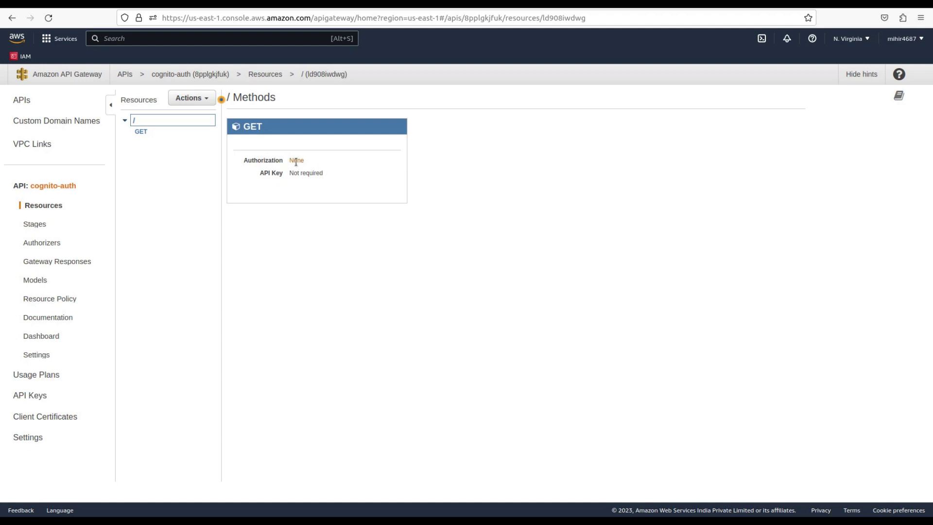
click(254, 126)
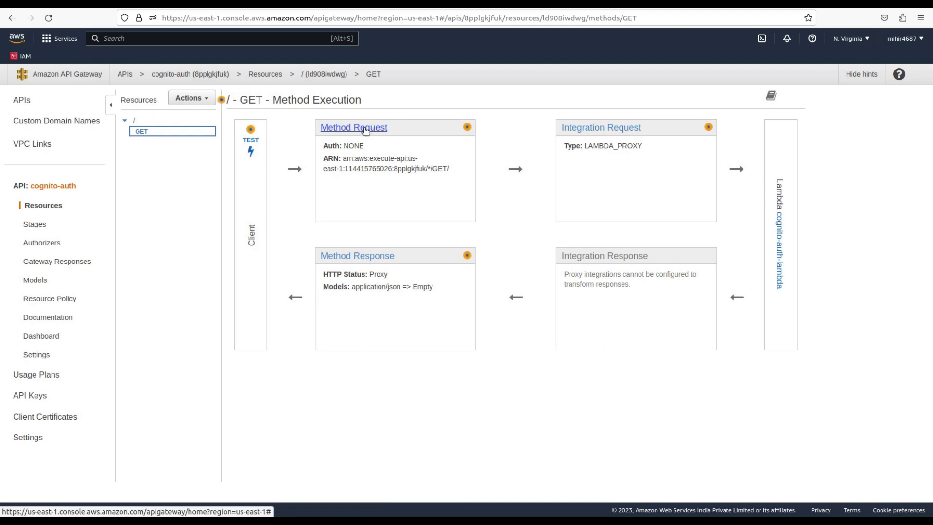
click(364, 128)
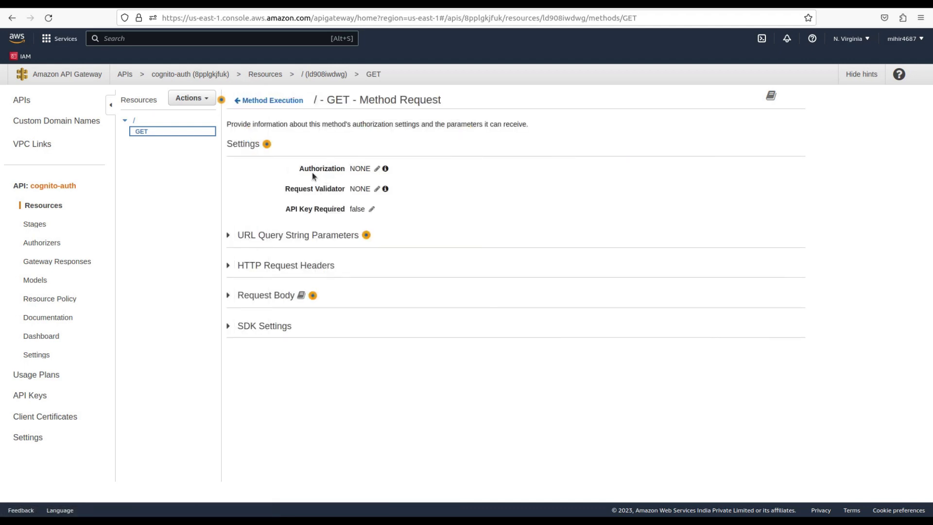
click(376, 168)
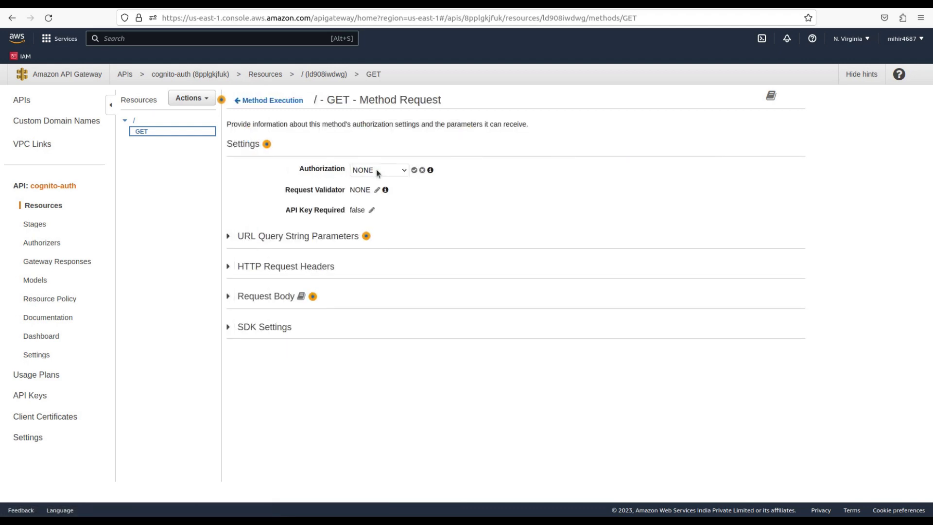
click(385, 171)
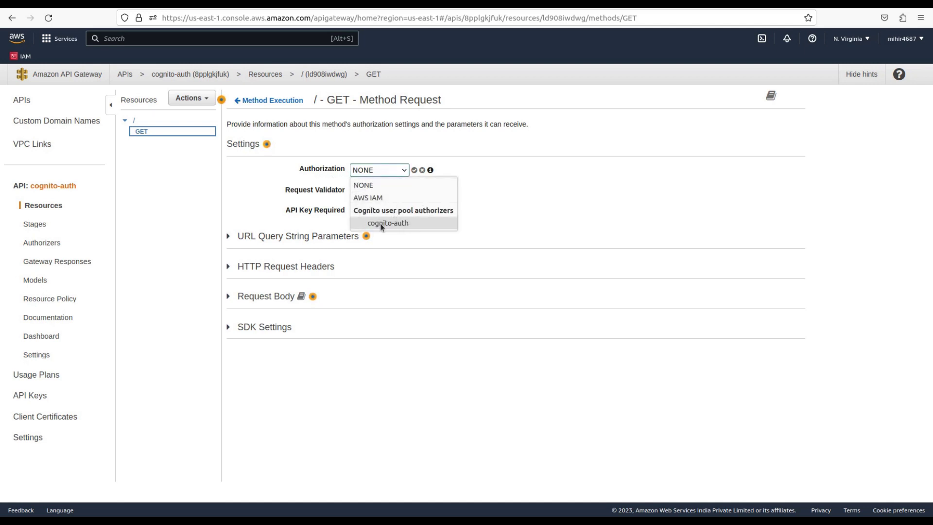
click(397, 225)
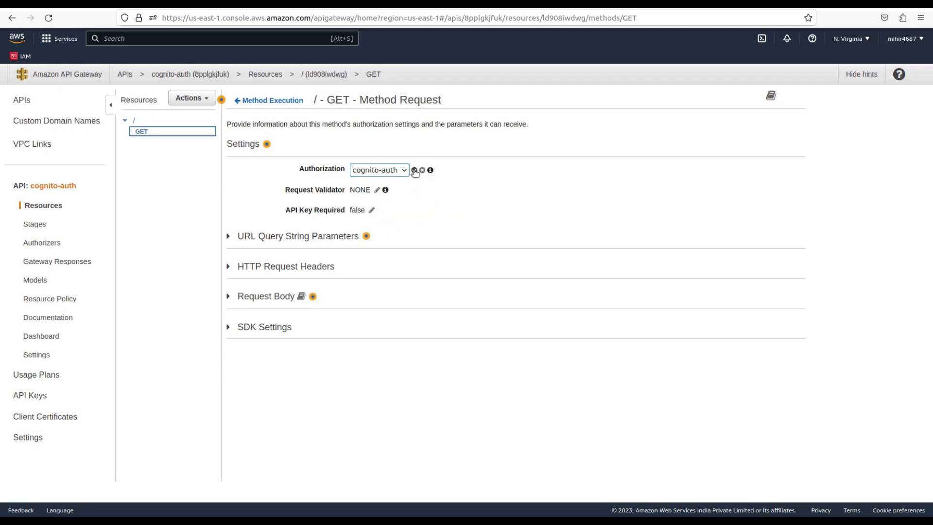
click(415, 170)
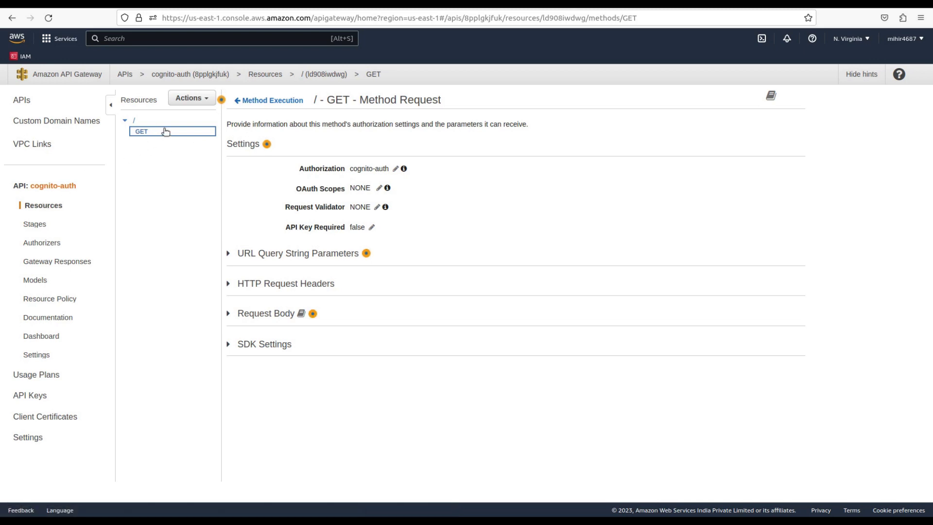
Deploy the API to a new 'dev' stage and paste its invoke URL into Postman
click(196, 99)
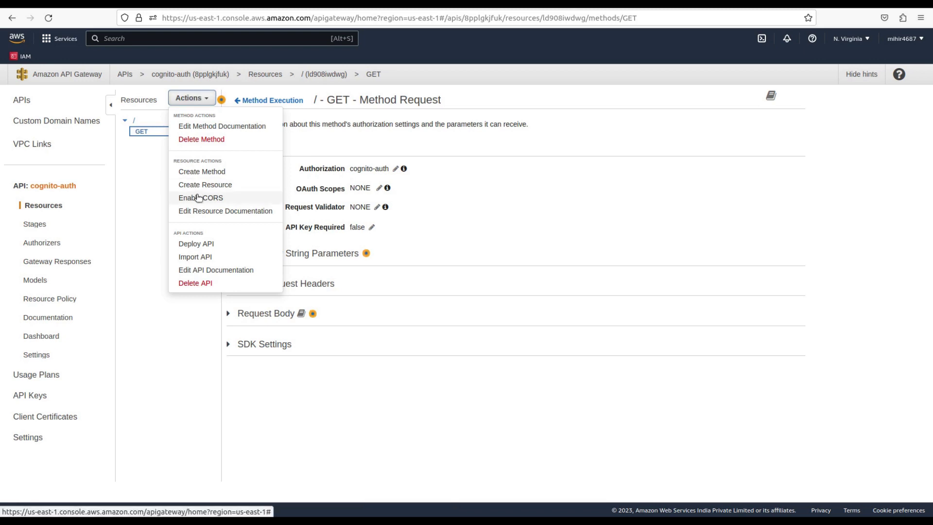
click(203, 244)
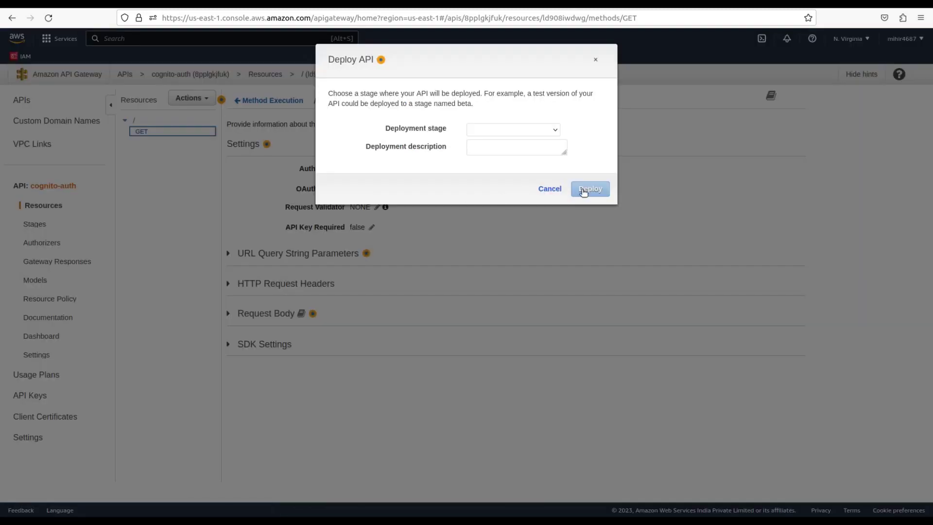
click(517, 129)
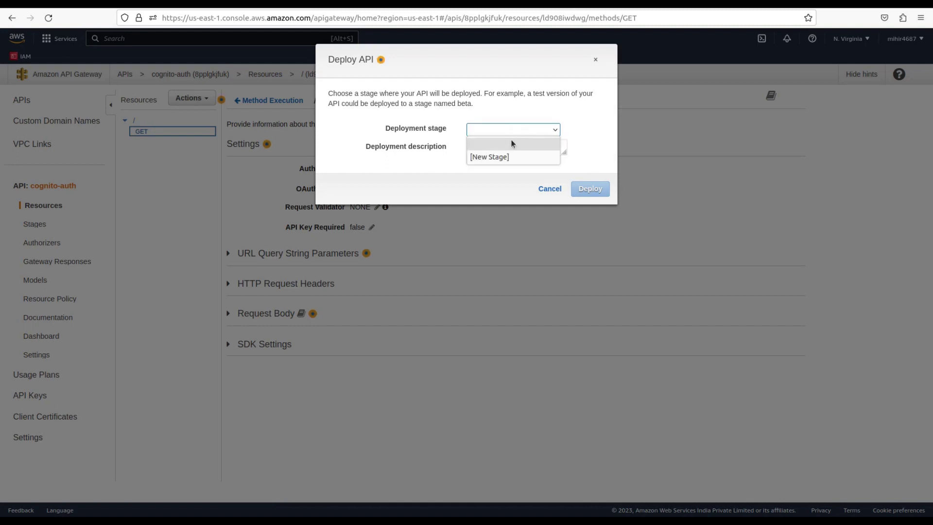
click(504, 156)
click(504, 151)
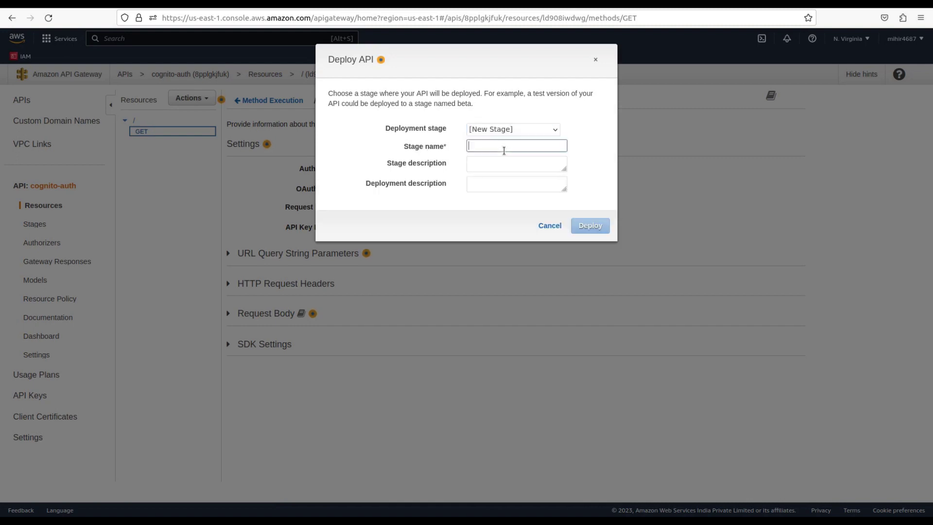
text(dev)
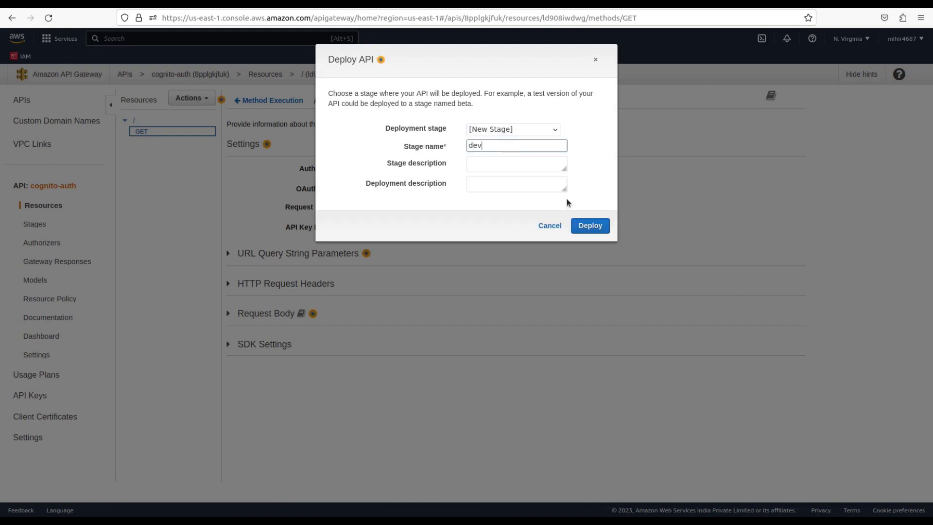
click(598, 228)
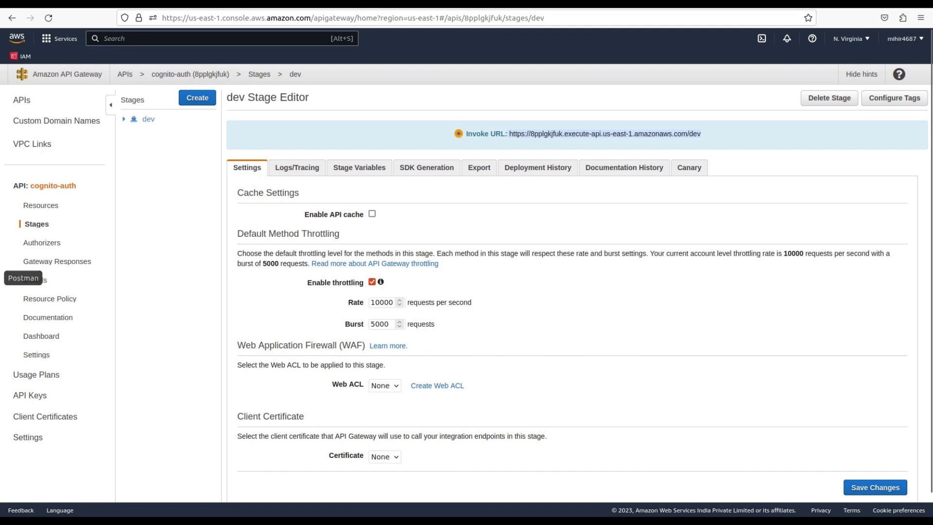
click(2, 278)
text(https://8pplgkjfuk.execute-api.us-east-1.amazonaws.com/dev)
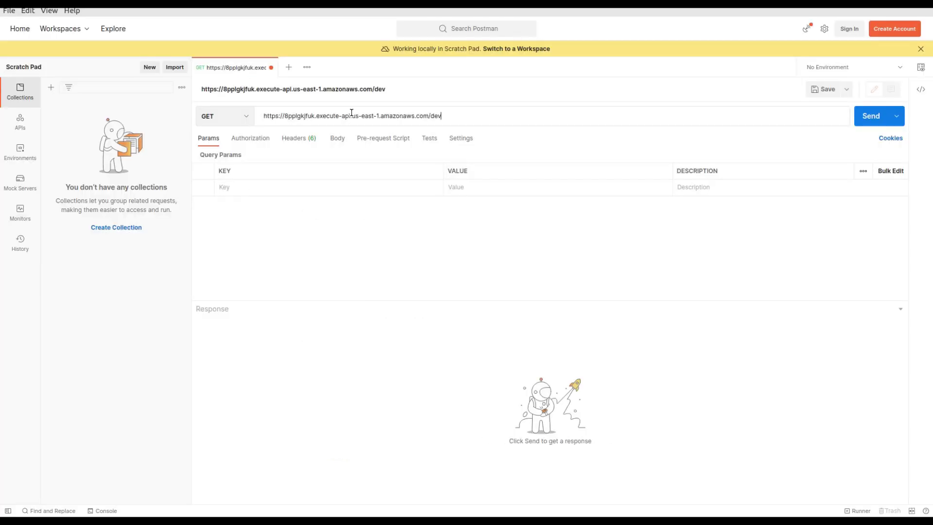
Send the GET request to the dev invoke URL, read the 401 Unauthorized response, and return to the browser
click(262, 116)
key(Delete)
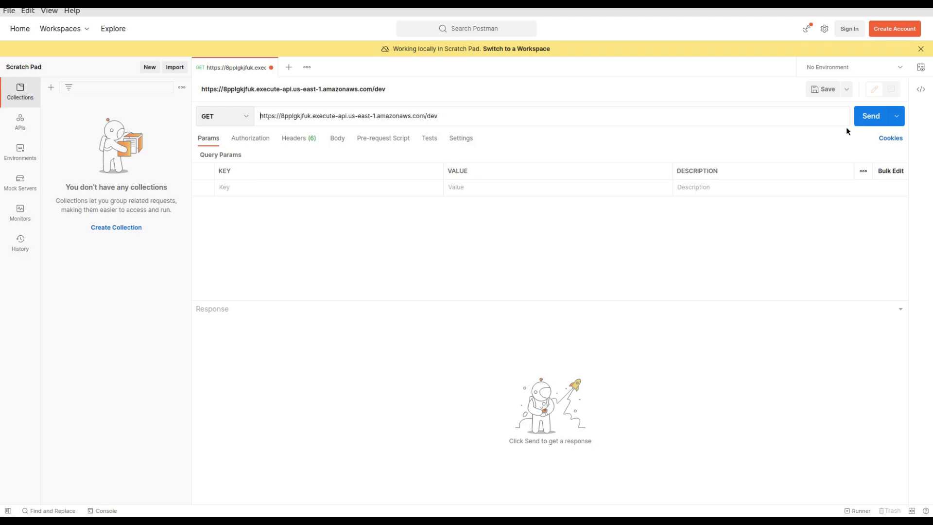
click(882, 118)
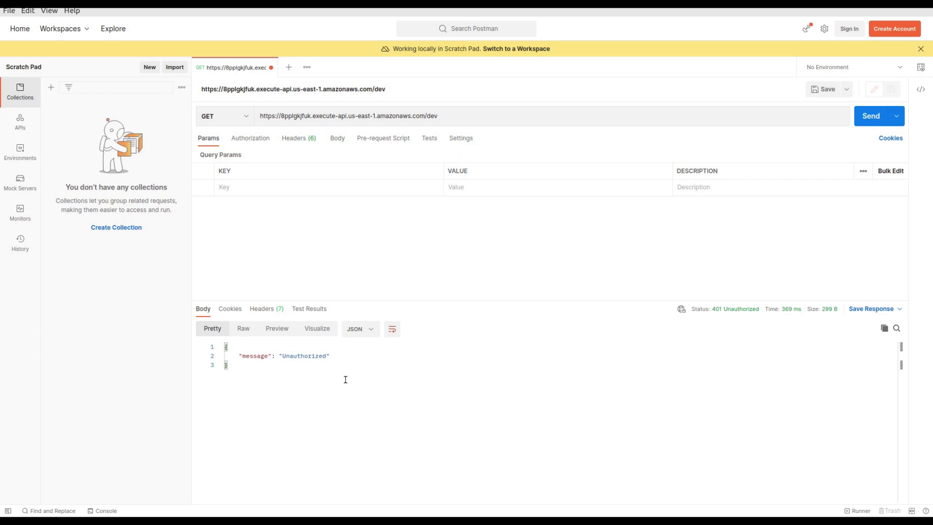
key(ctrl+equal)
key(ctrl+equal)
key(ctrl+equal)
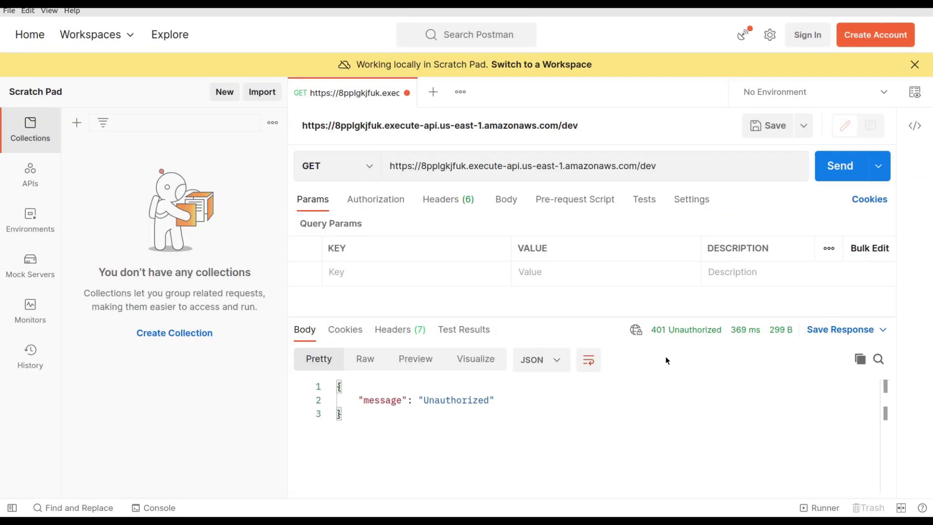
mouse_move(681, 335)
click(671, 165)
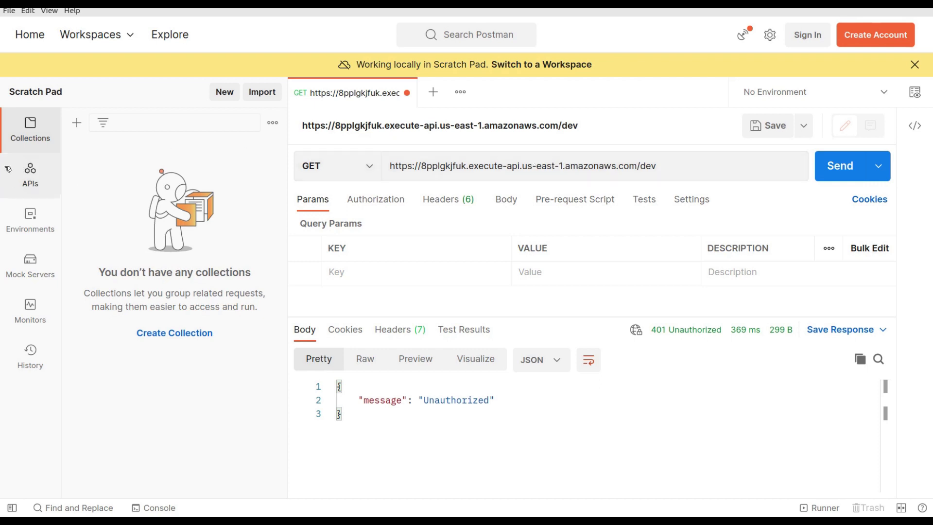
key(alt+Tab)
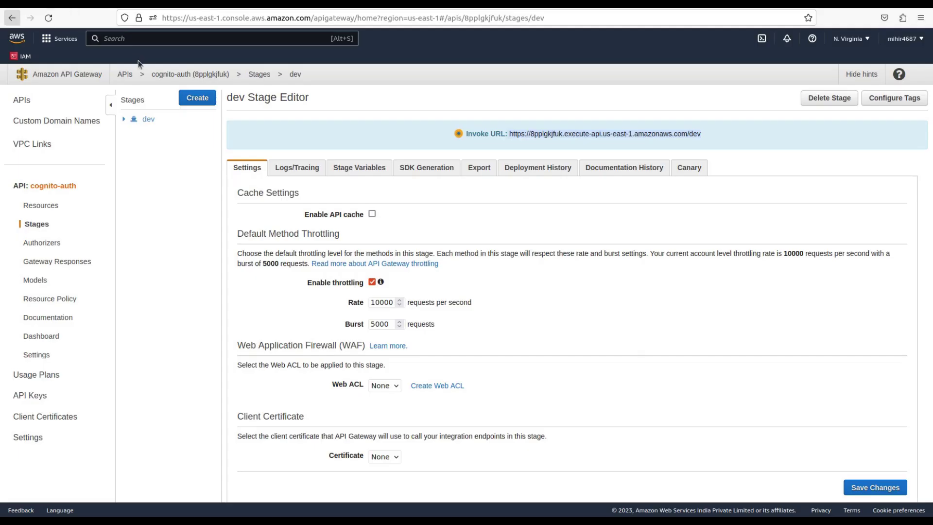
Go from sample-userpool to the sample-client app client and right-click its View Hosted UI link
click(54, 4)
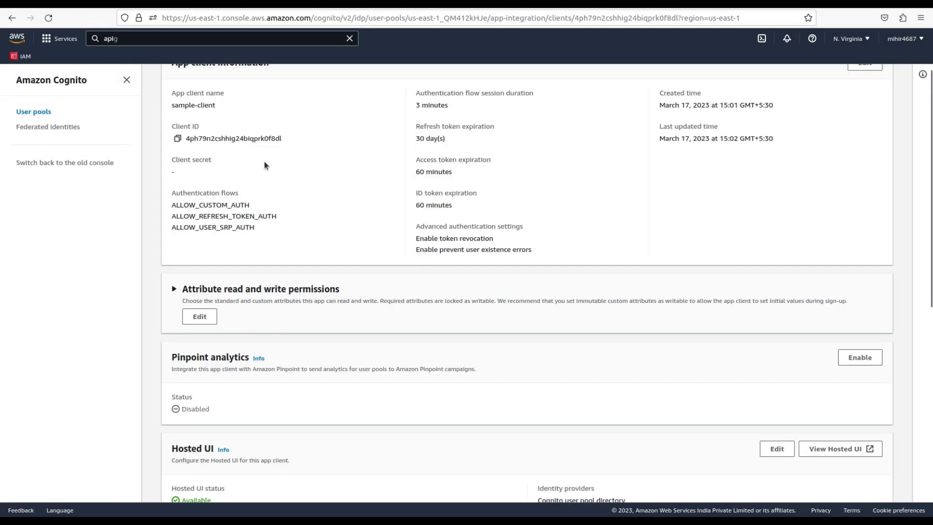
scroll(272, 170, up, 2)
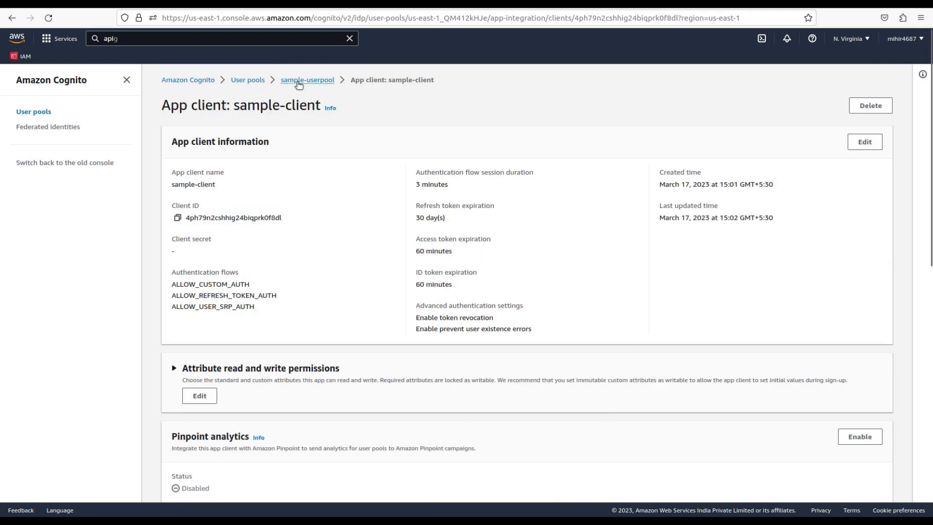
click(298, 81)
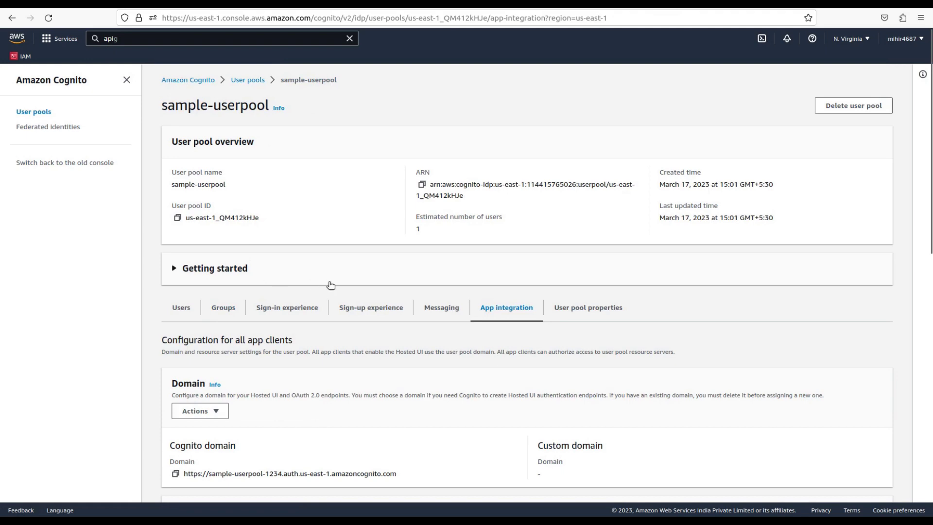
scroll(512, 309, down, 5)
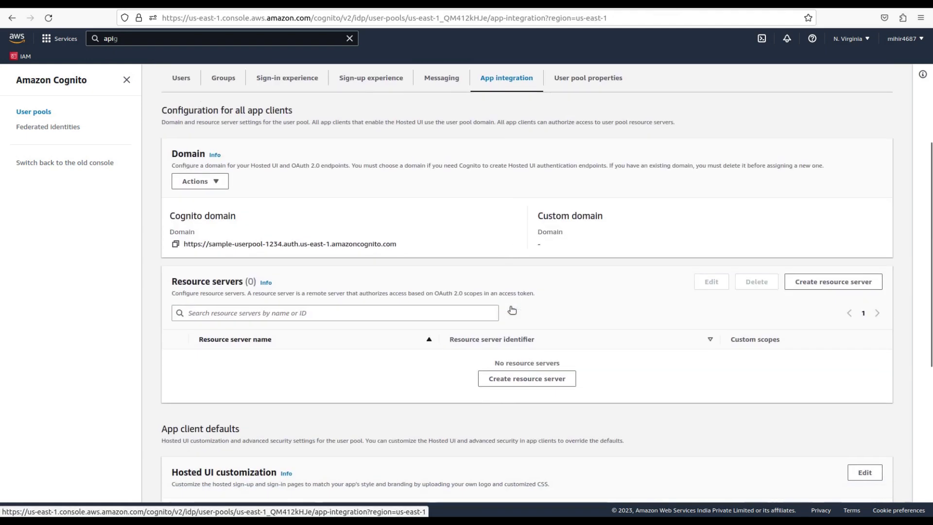
scroll(512, 310, down, 6)
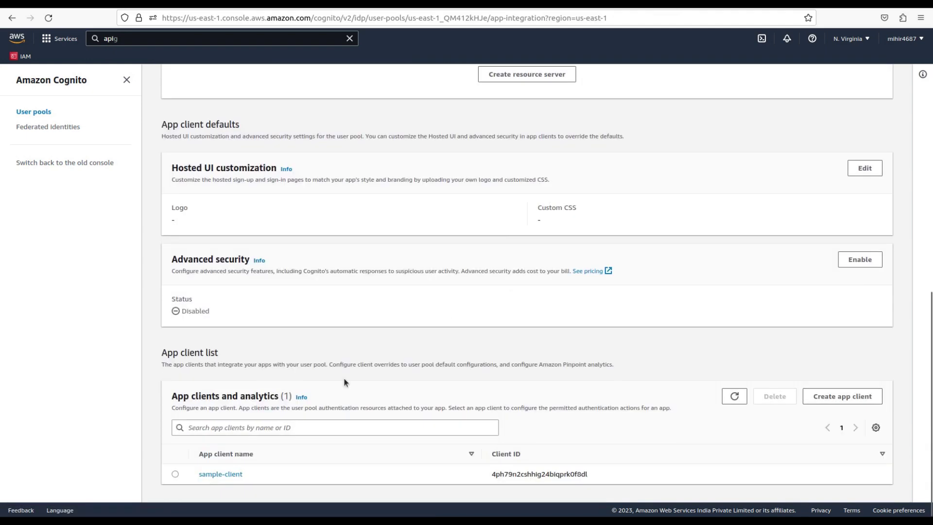
click(217, 475)
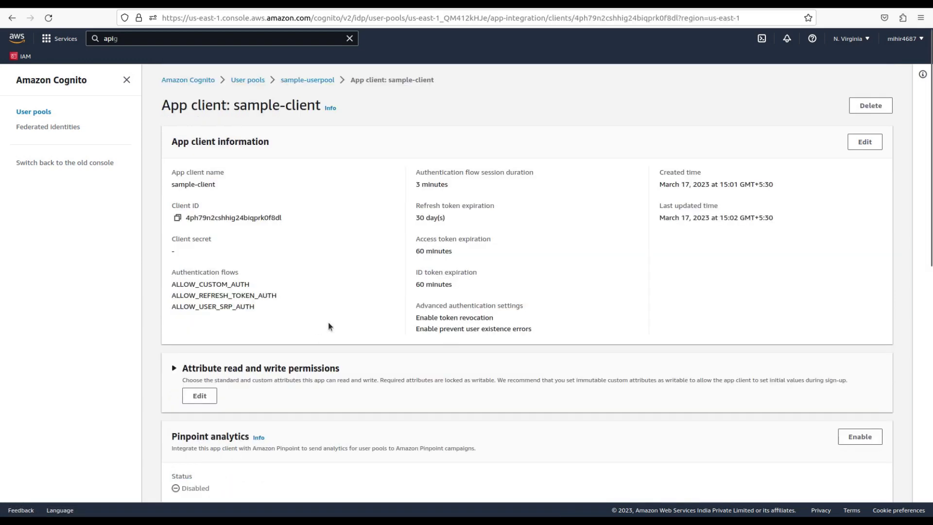
scroll(505, 301, down, 5)
scroll(506, 302, down, 4)
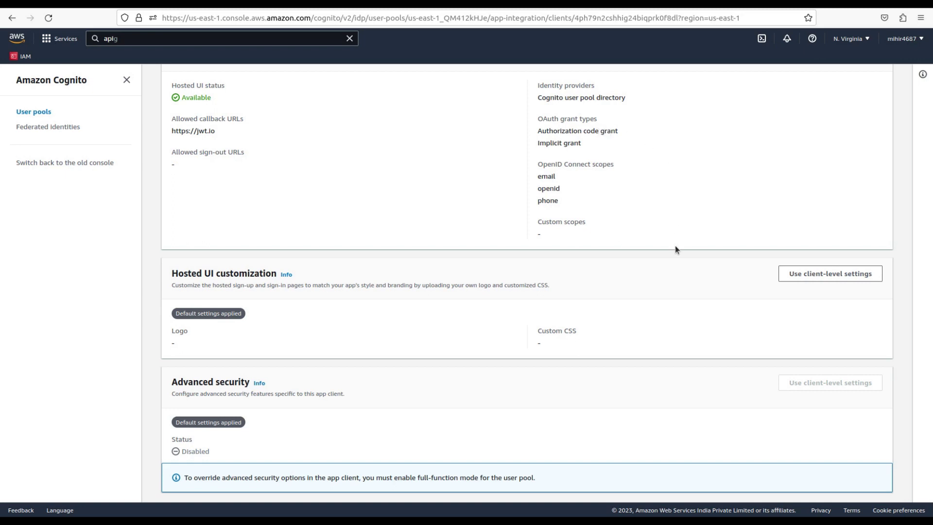
scroll(674, 248, up, 5)
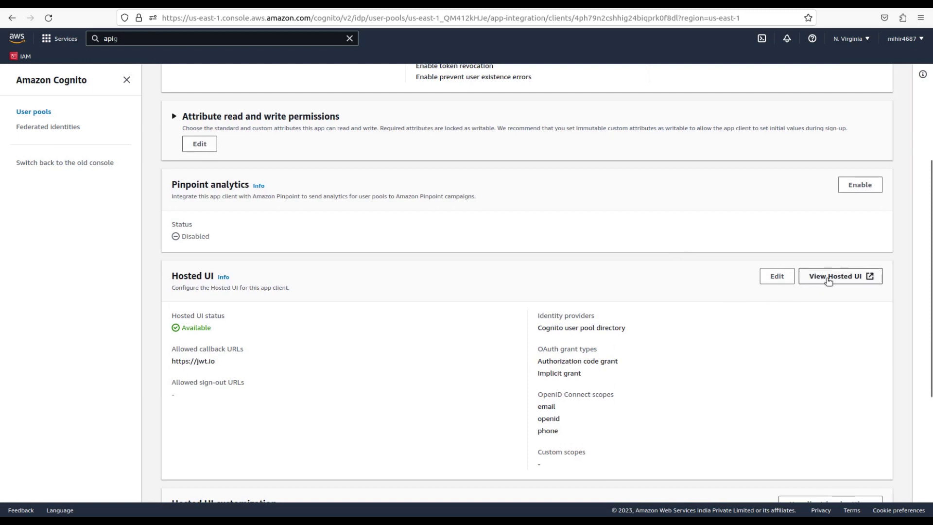
right_click(828, 280)
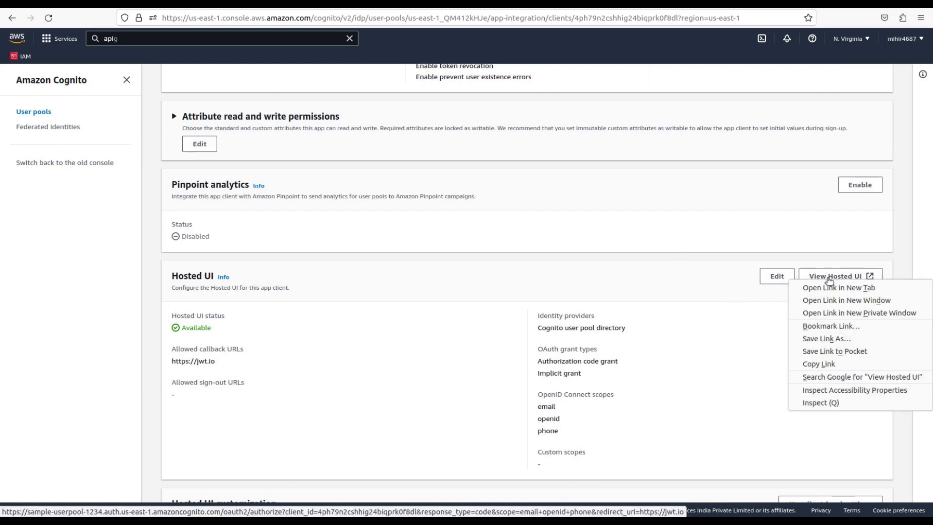
Open the sample-userpool Hosted UI in a private window and go to its sign-up form
click(854, 313)
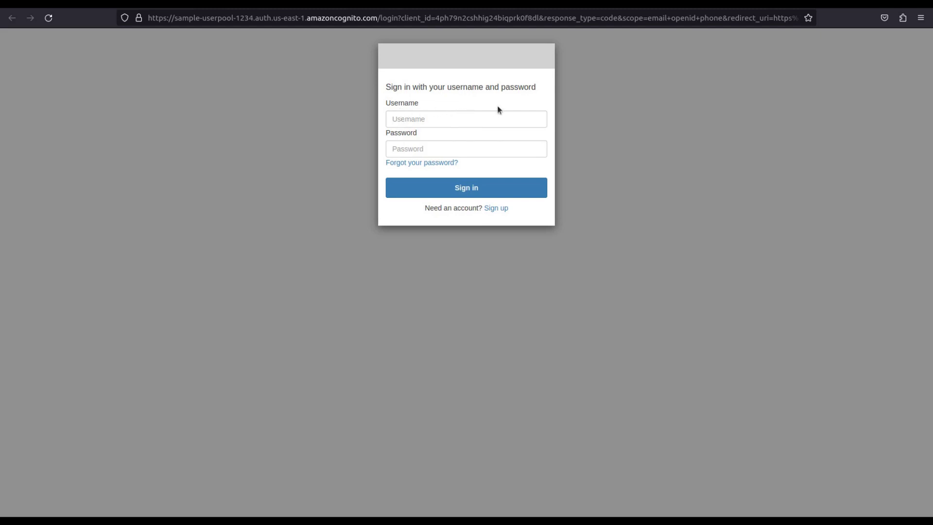
click(495, 208)
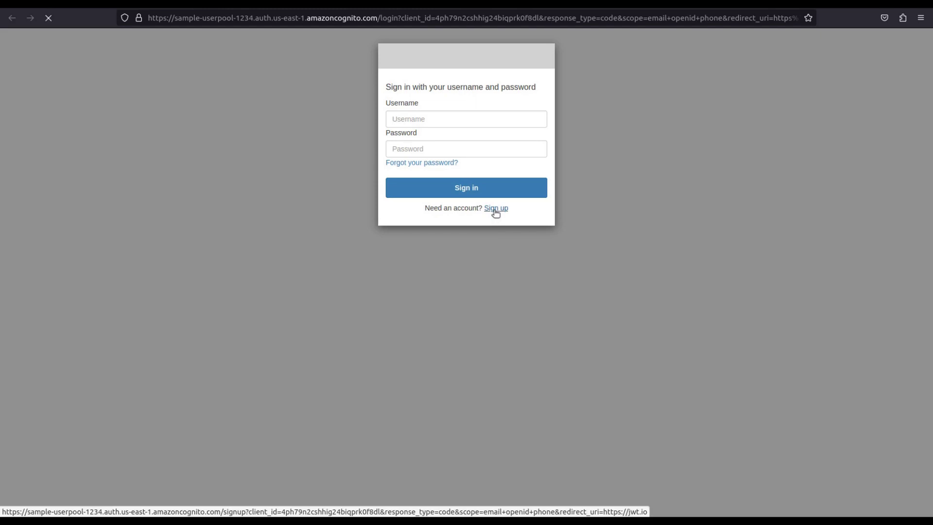
Fill in a username, name, Mailinator e-mail address and password, then submit the sign-up
click(440, 119)
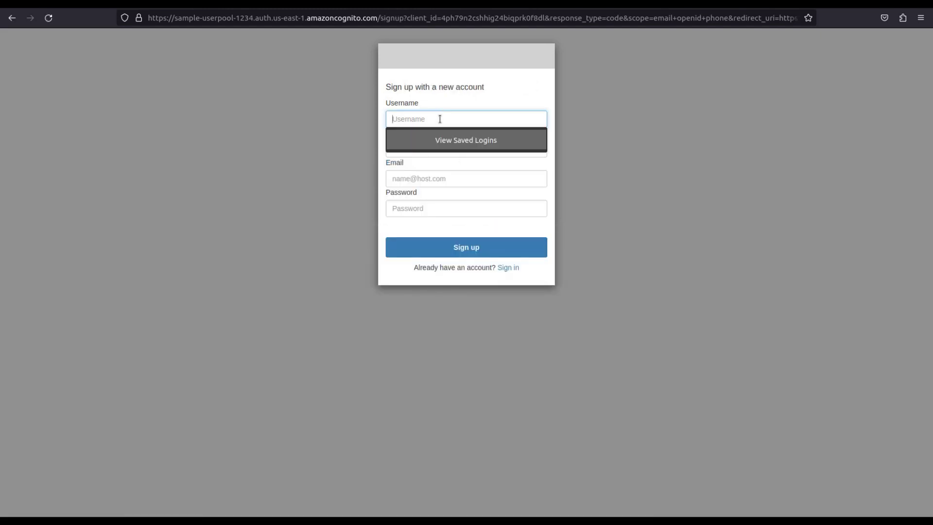
text(user1)
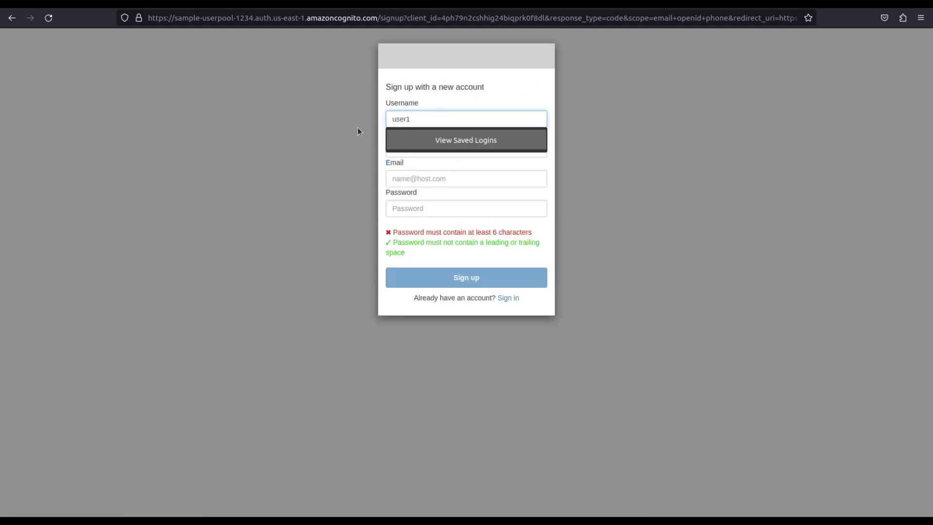
click(357, 128)
click(421, 140)
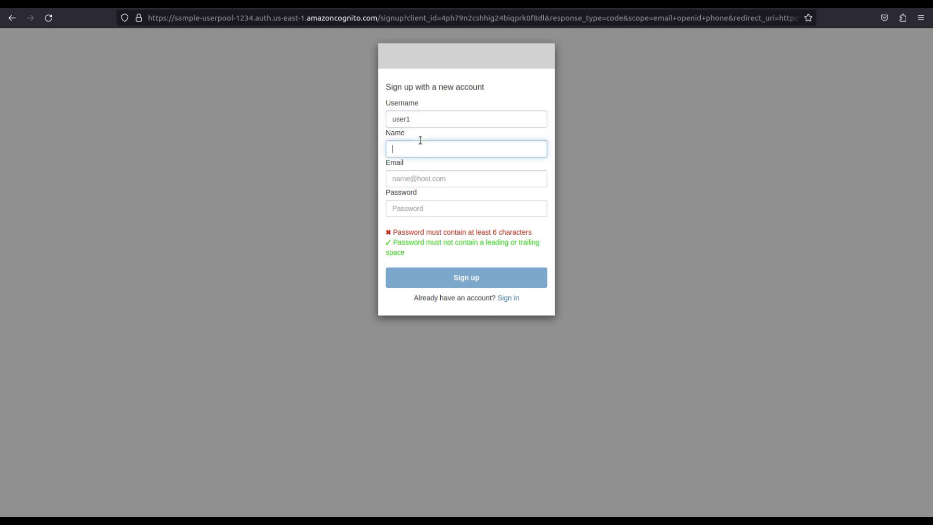
text(user1)
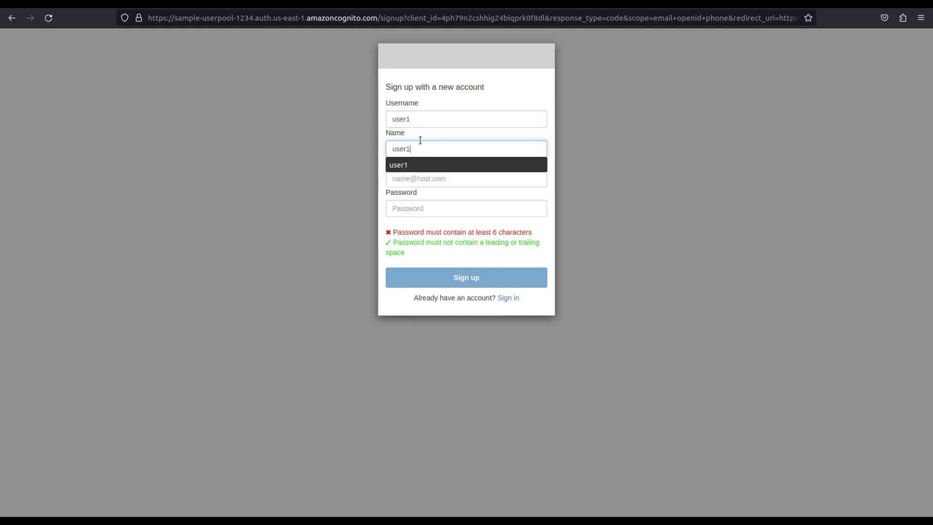
key(Tab)
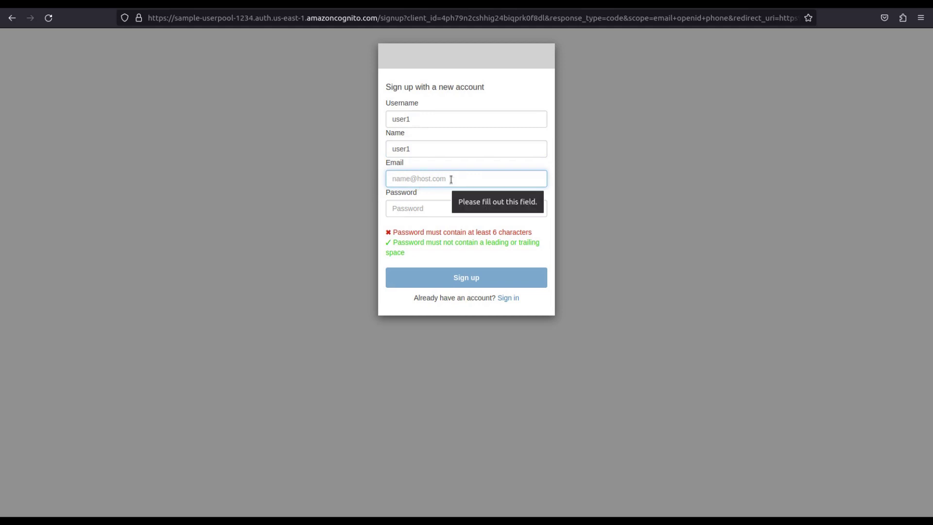
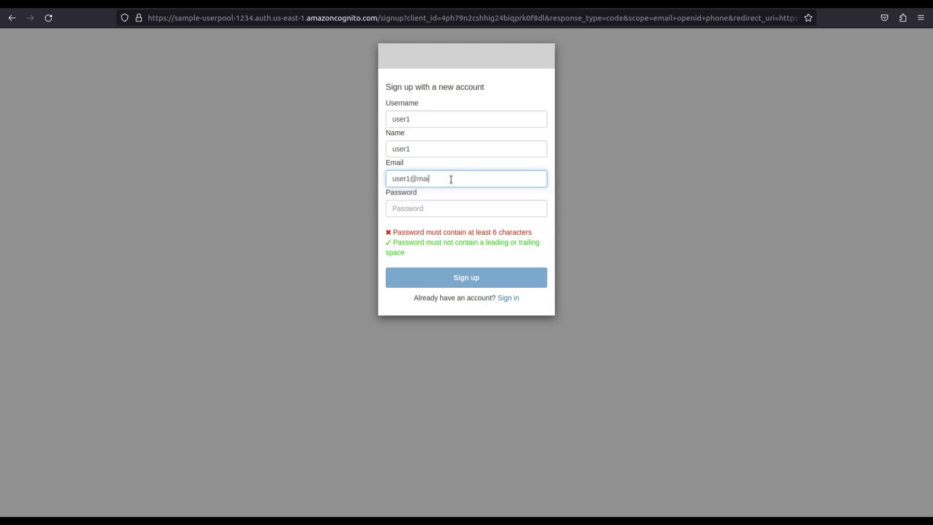
click(422, 207)
text(123)
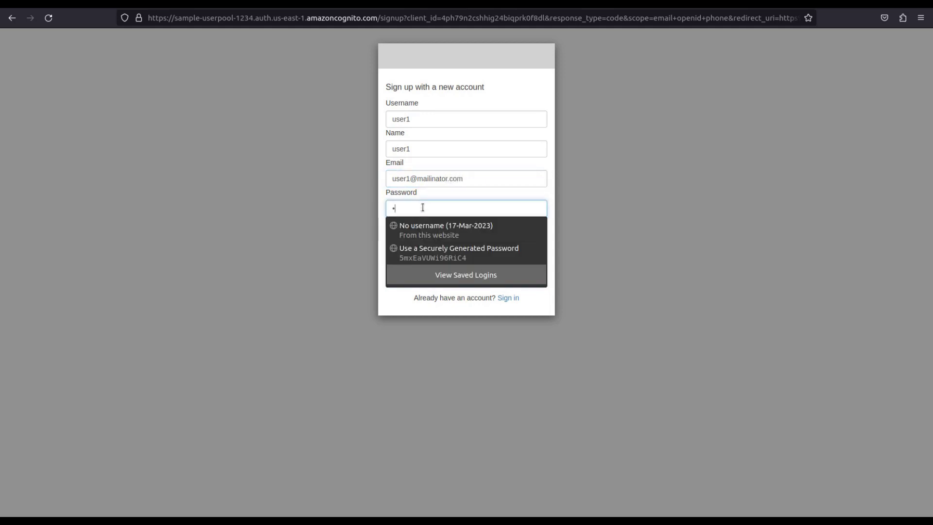
text(4567)
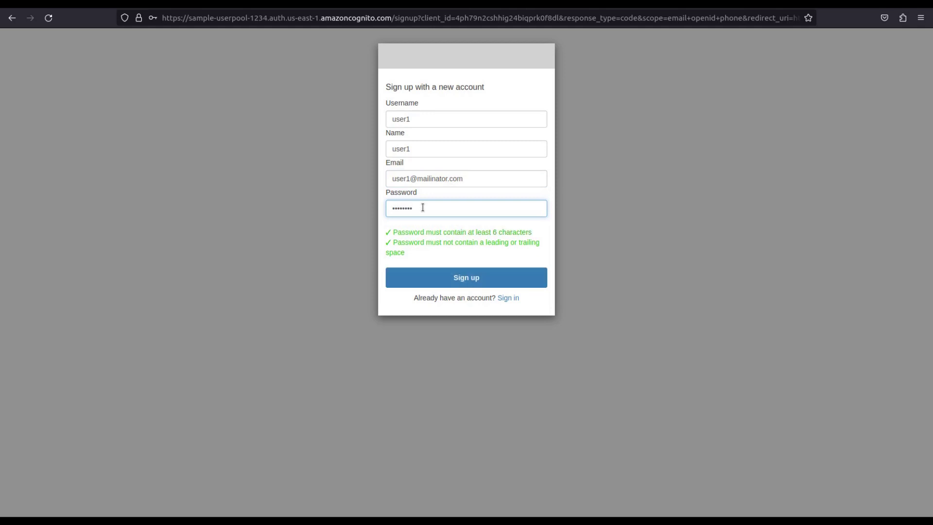
click(457, 285)
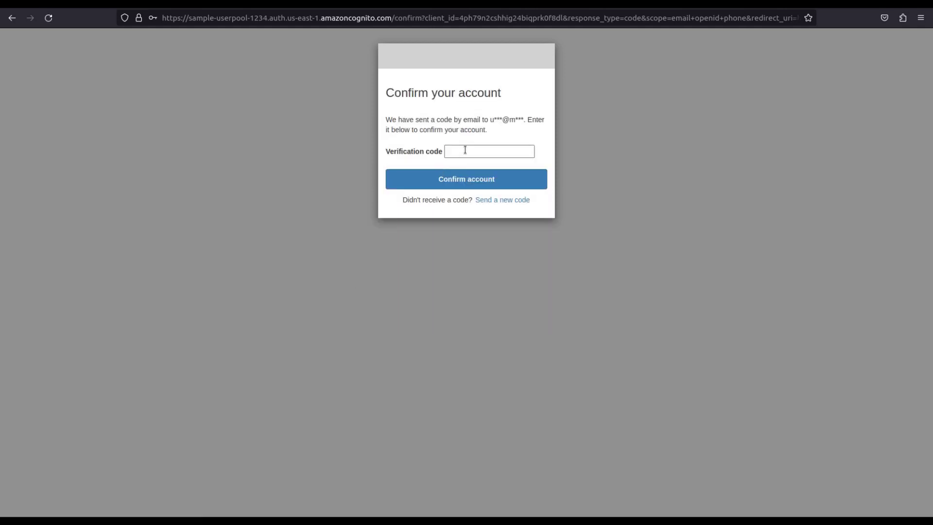
Search the web for mailinator in a new private window and open the Mailinator site
key(ctrl+shift+p)
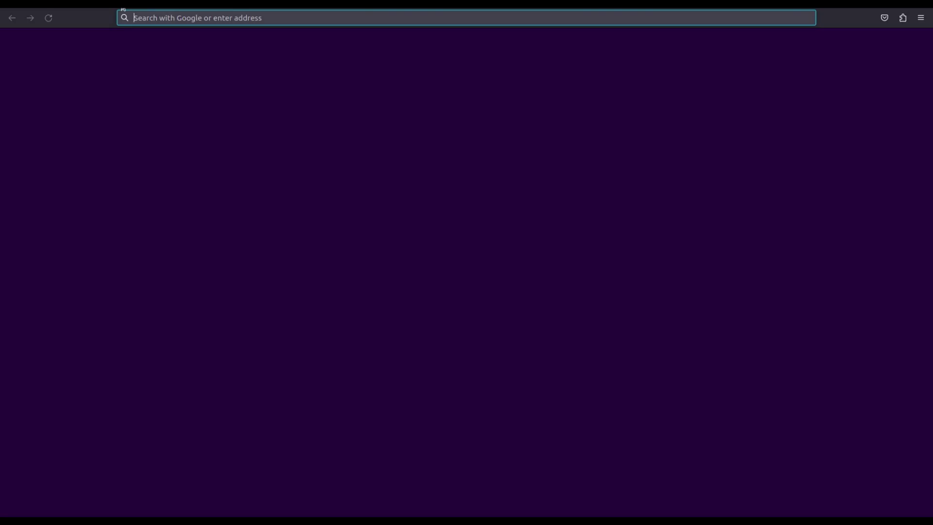
text(mailinator)
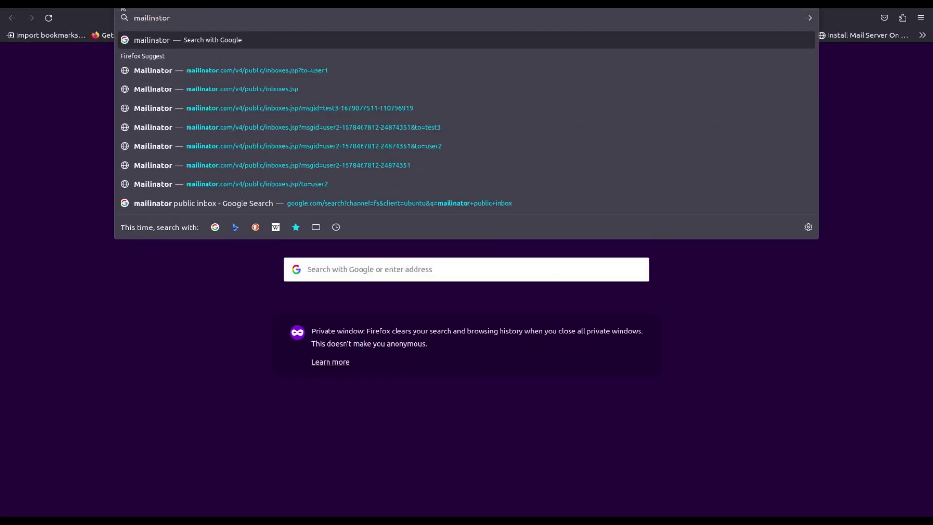
key(Return)
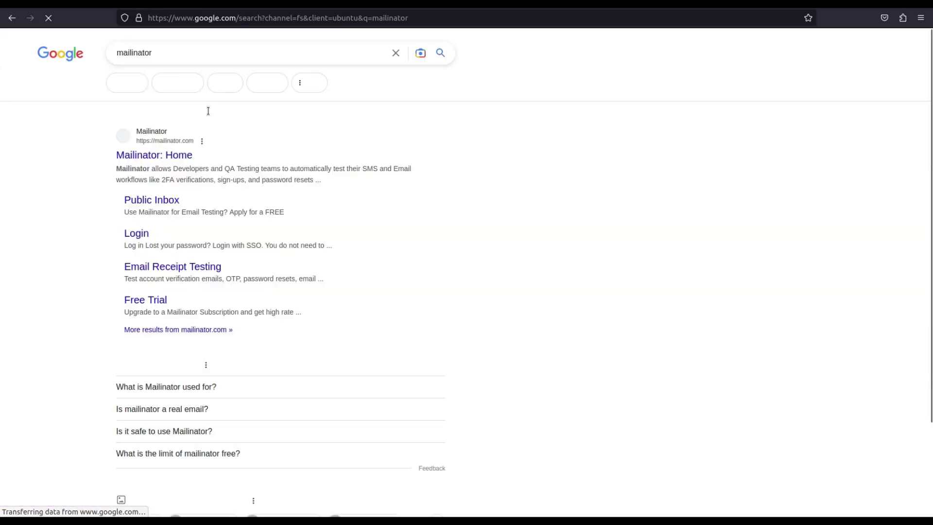
click(171, 161)
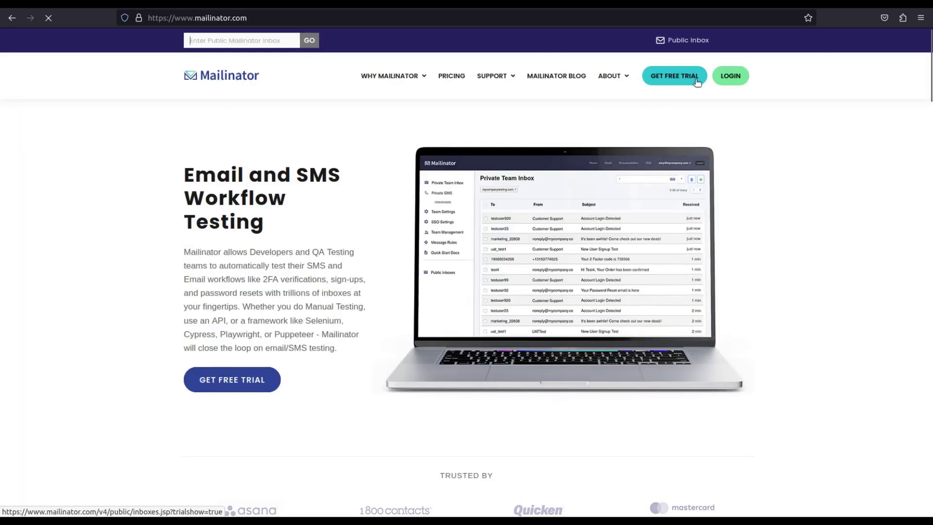
Load the test user's public inbox, open the verification e-mail and select the code
click(688, 40)
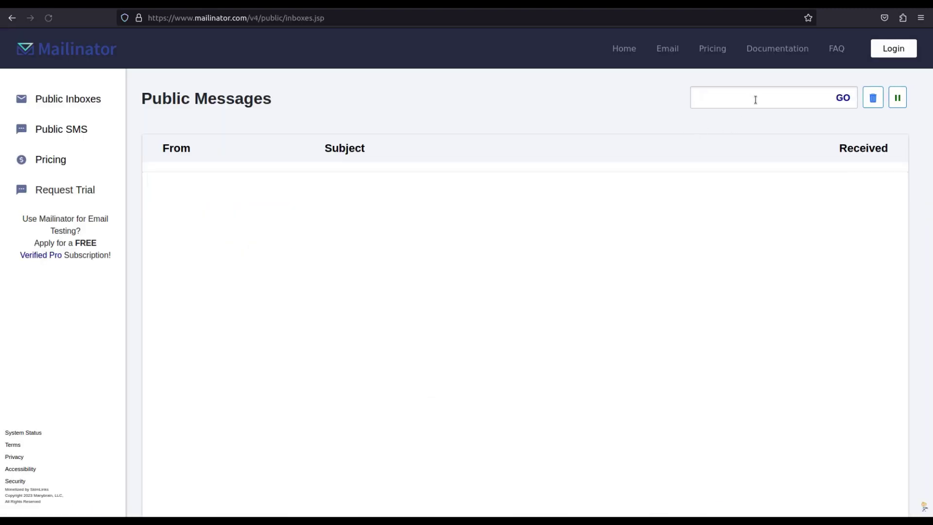
click(755, 100)
text(user1)
key(Return)
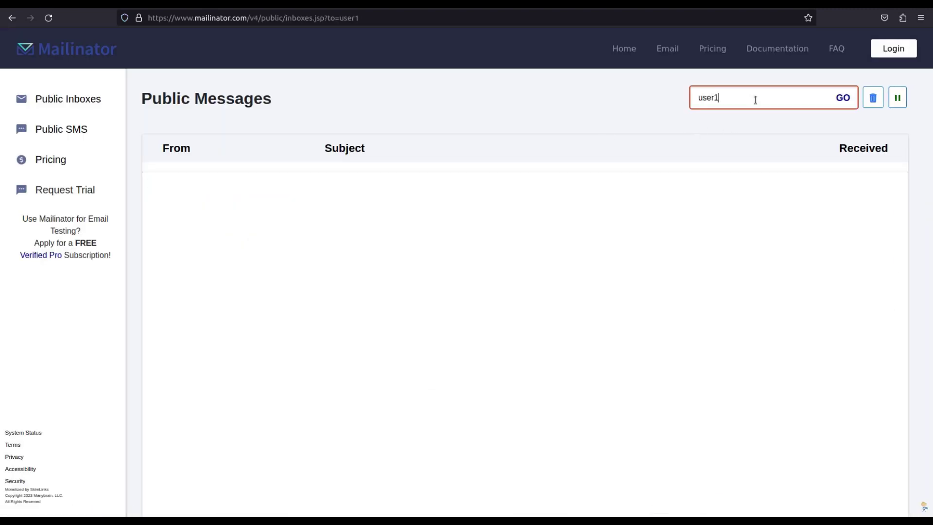
click(403, 188)
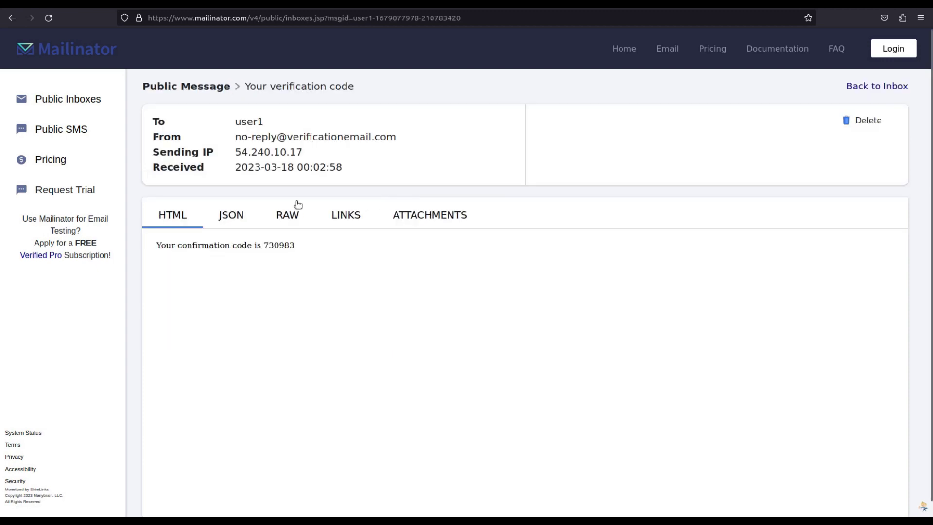
double_click(279, 245)
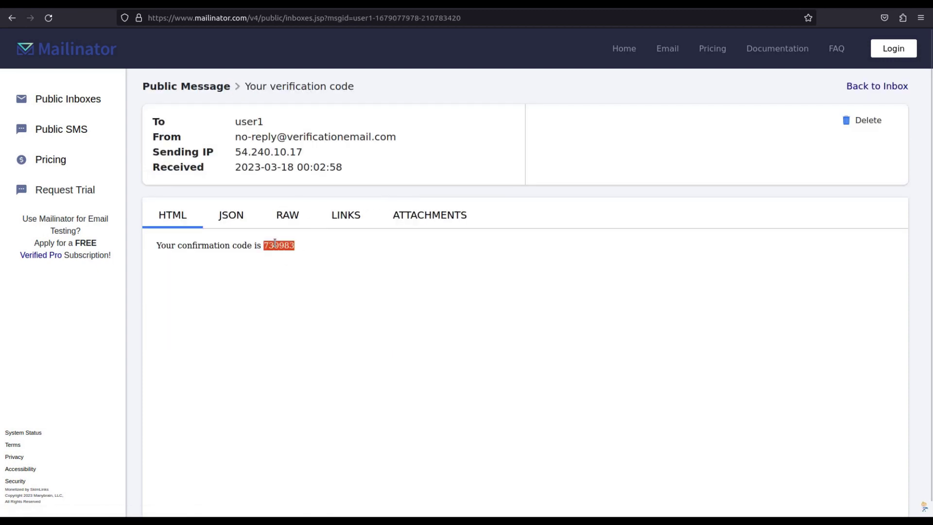
Paste the verification code, confirm the account, and decline Firefox's offer to save it as a password
key(alt+Tab)
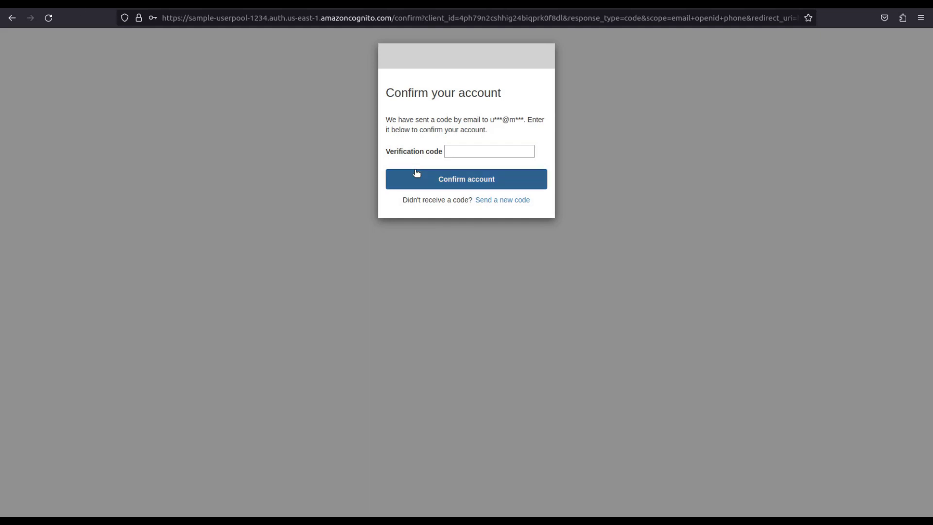
click(468, 154)
key(ctrl+v)
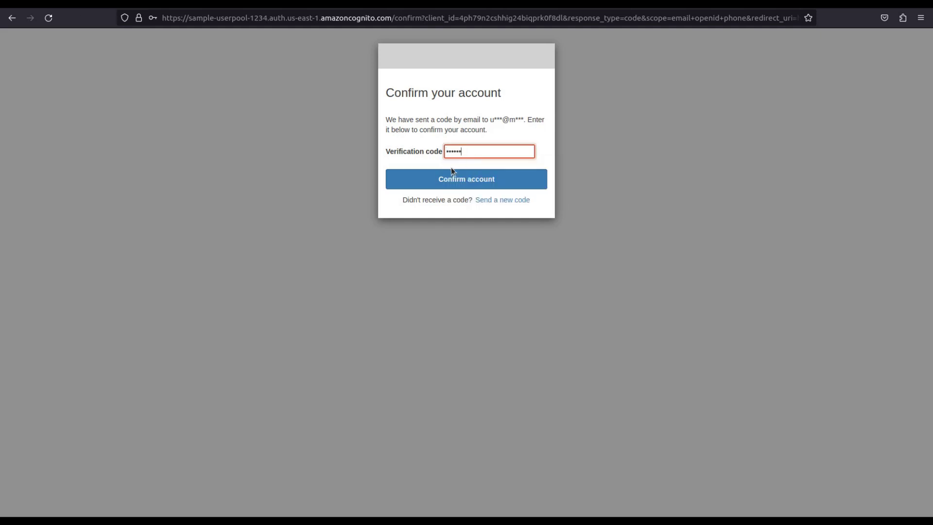
click(452, 174)
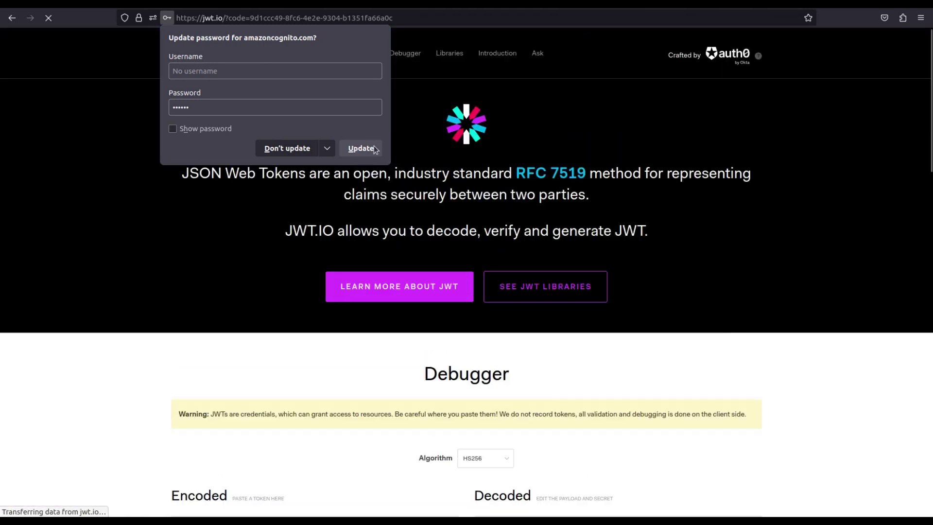
click(287, 148)
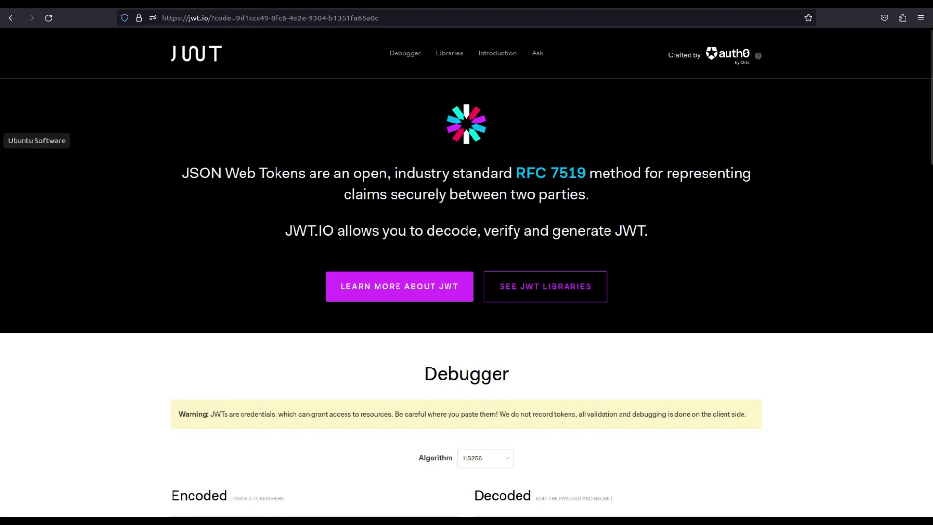
Return to the Cognito console, open sample-userpool's Users list and highlight the new confirmed user
click(5, 22)
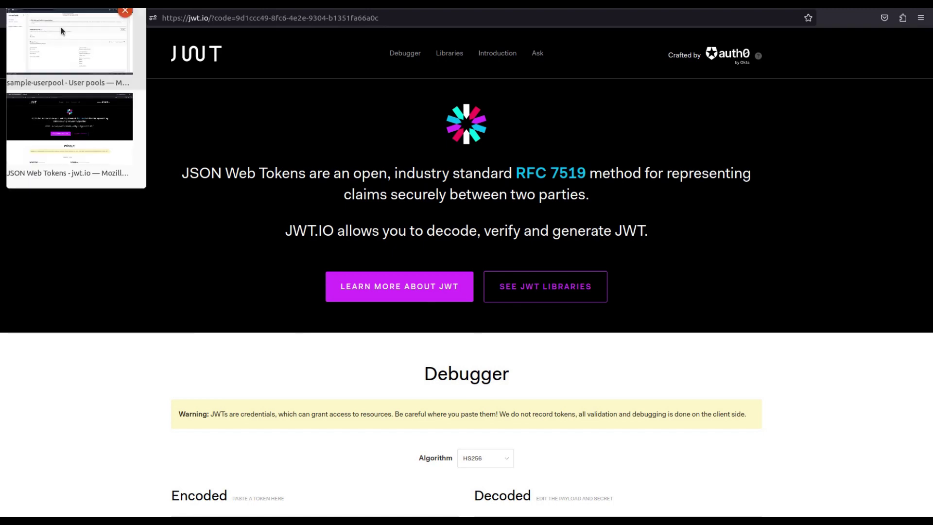
click(62, 31)
scroll(194, 256, up, 5)
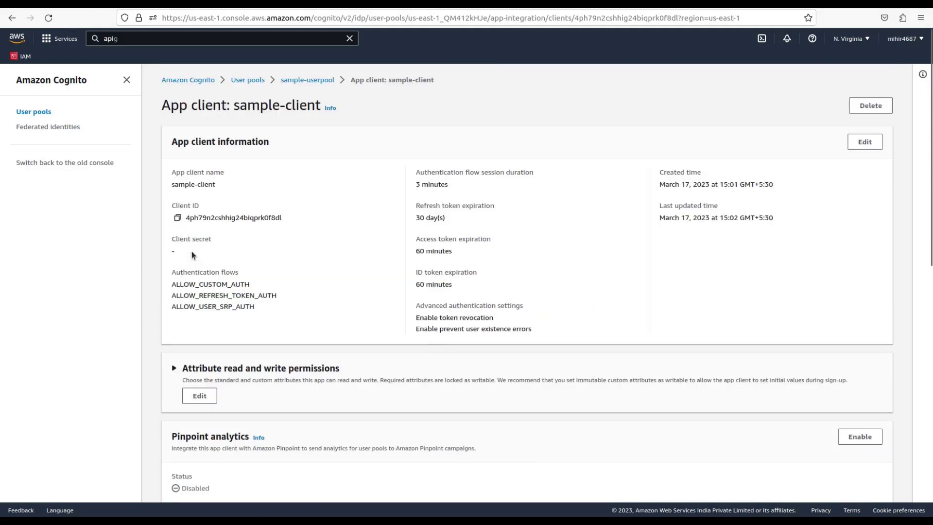
scroll(192, 363, down, 3)
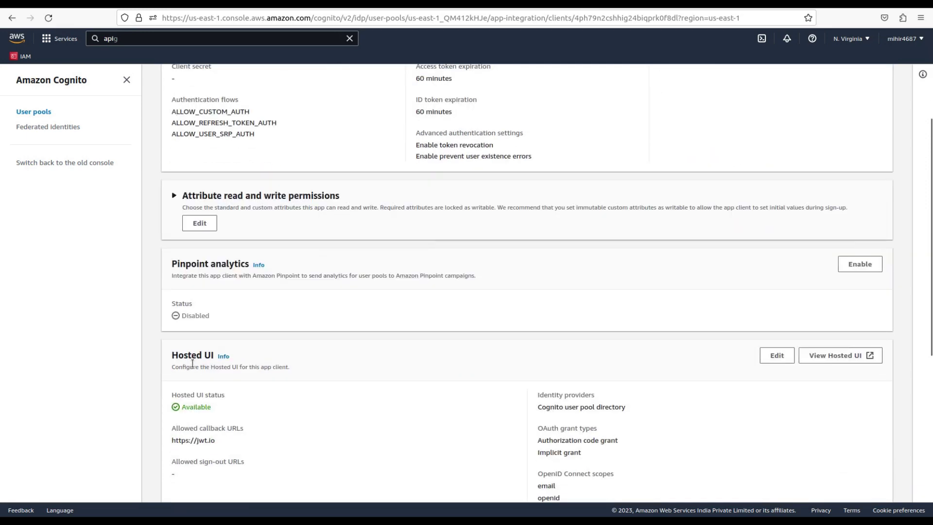
scroll(192, 363, up, 5)
click(319, 81)
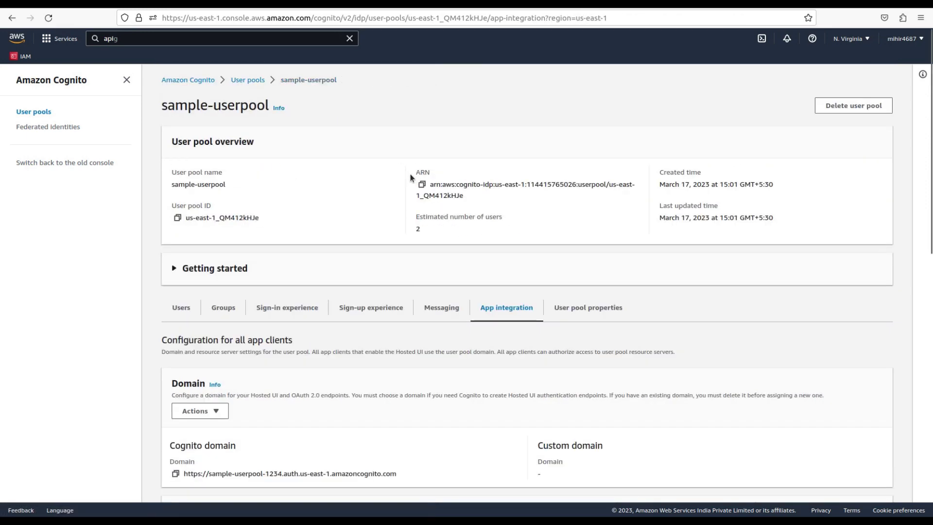
click(183, 308)
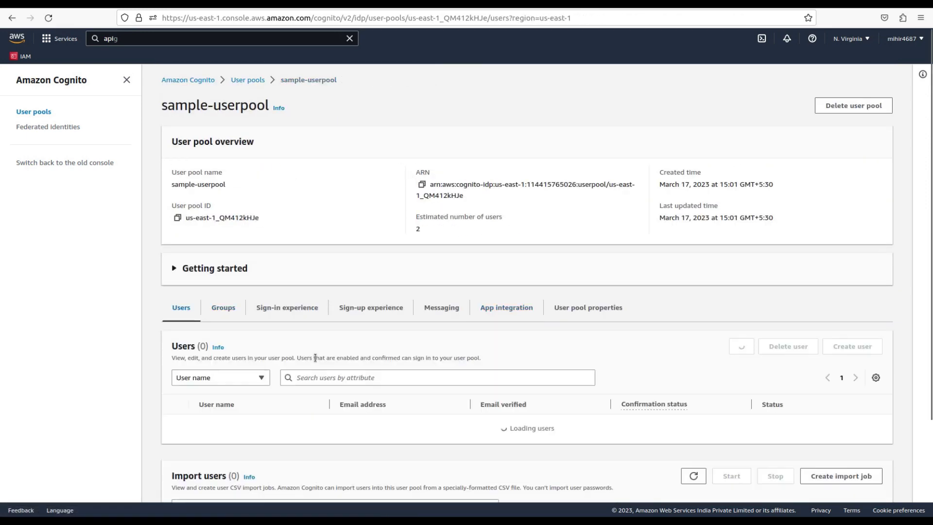
scroll(315, 358, down, 2)
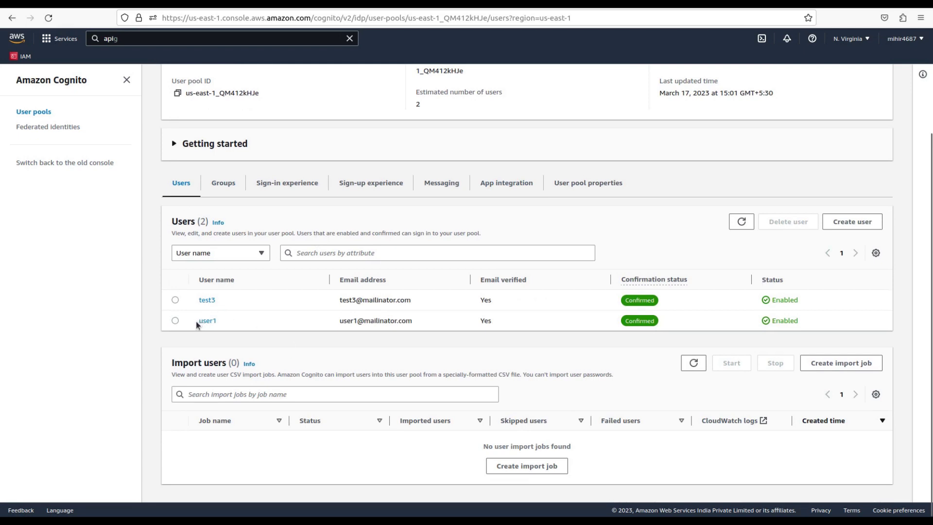
drag(197, 324, 509, 326)
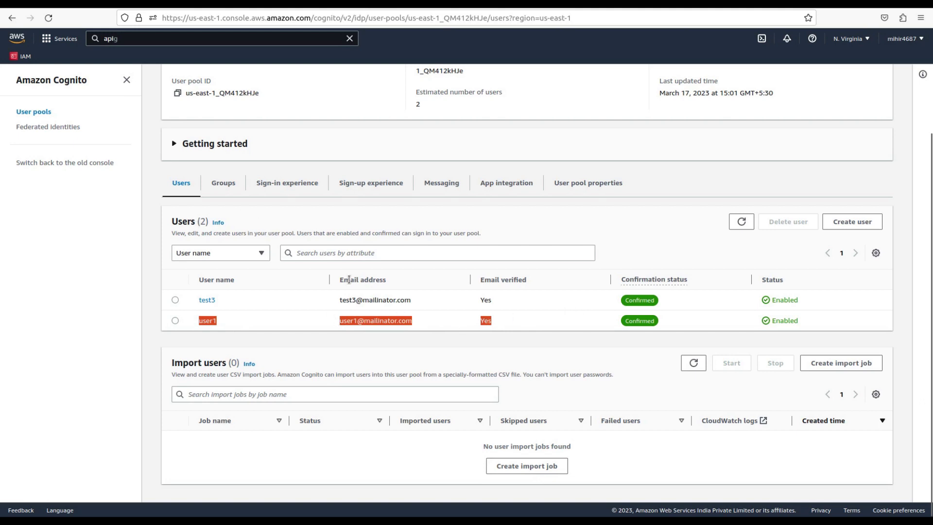
scroll(349, 280, up, 3)
Open the sample-client app client from the user pool's App integration settings
click(514, 307)
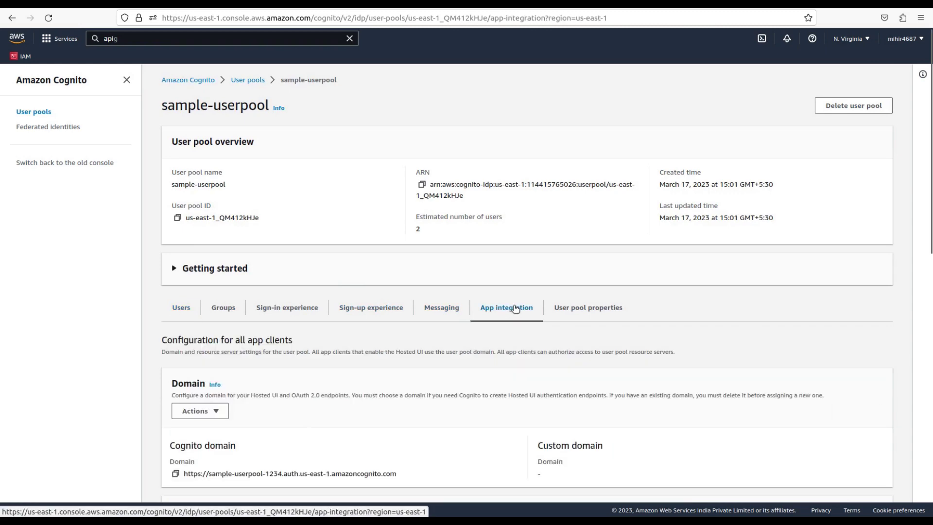
scroll(514, 308, down, 10)
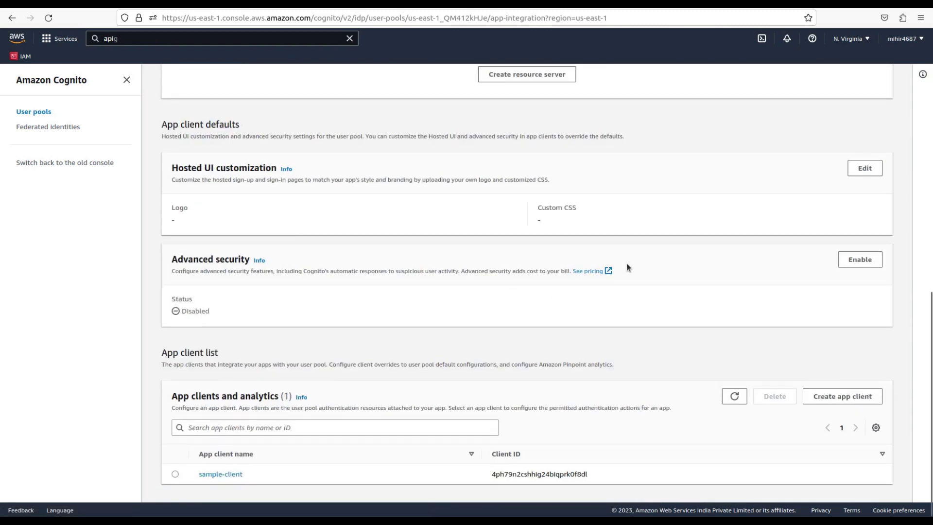
scroll(731, 322, up, 7)
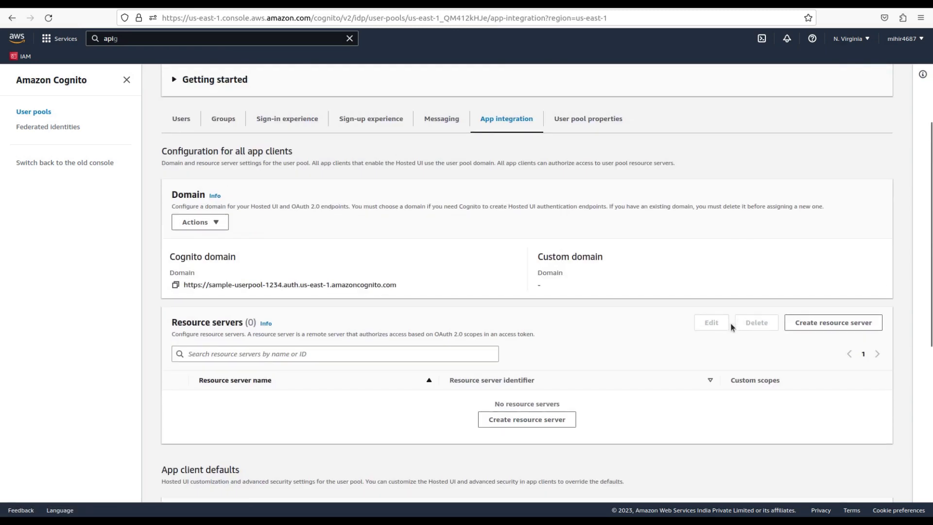
scroll(731, 322, down, 7)
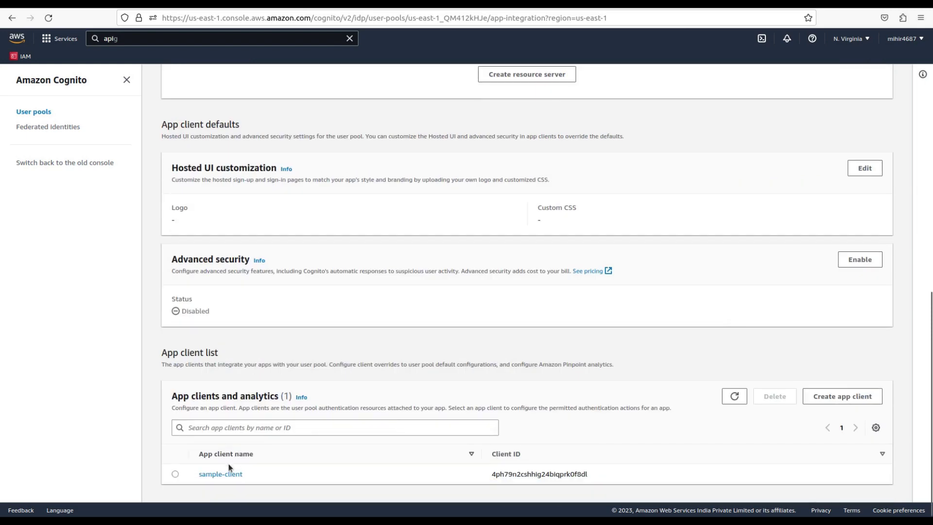
click(220, 475)
scroll(582, 418, down, 10)
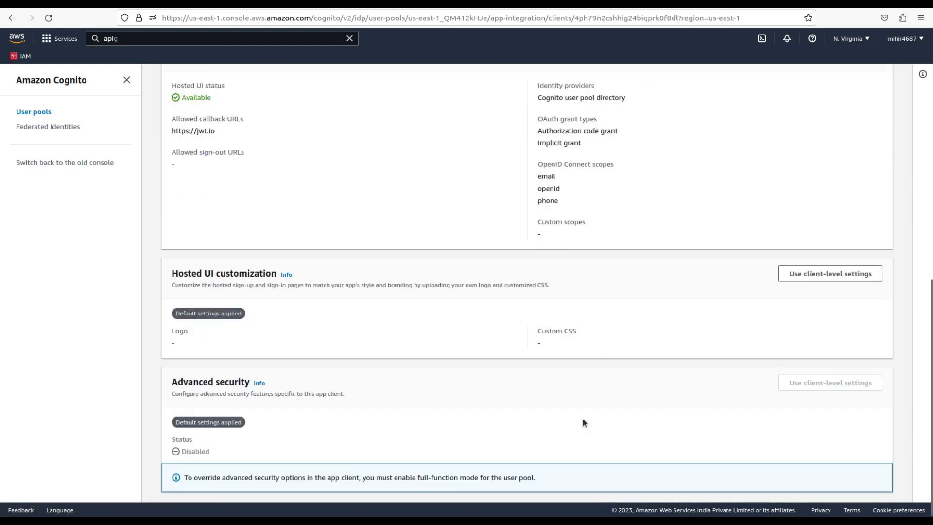
scroll(748, 340, up, 3)
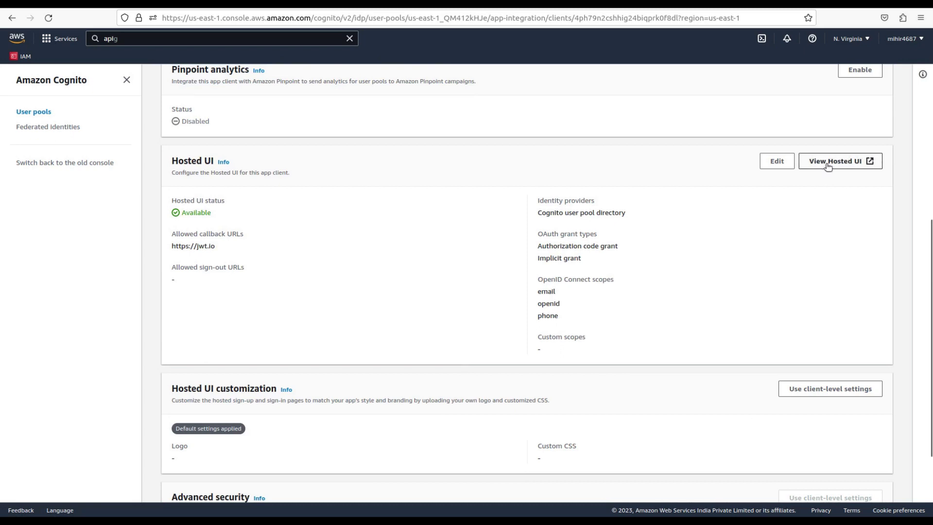
Open sample-client's View Hosted UI link in a new browser window
right_click(828, 162)
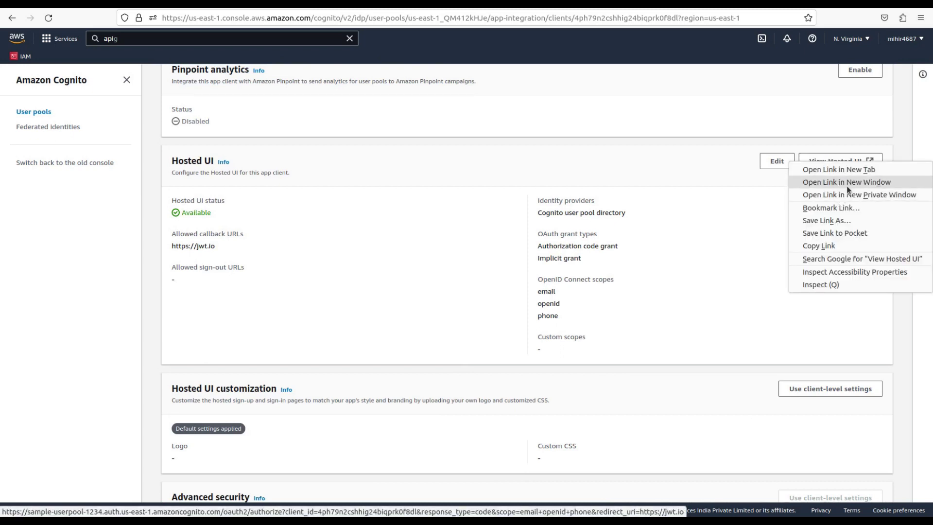
click(855, 195)
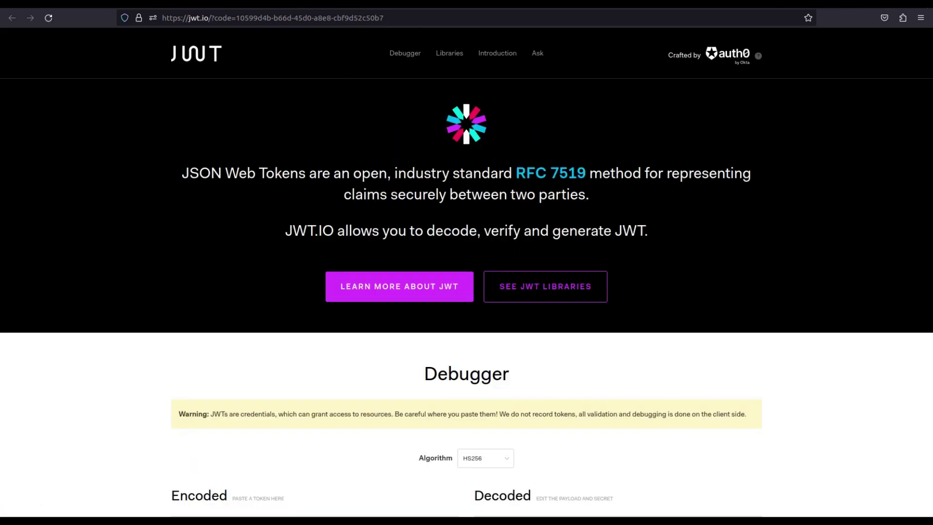
click(902, 18)
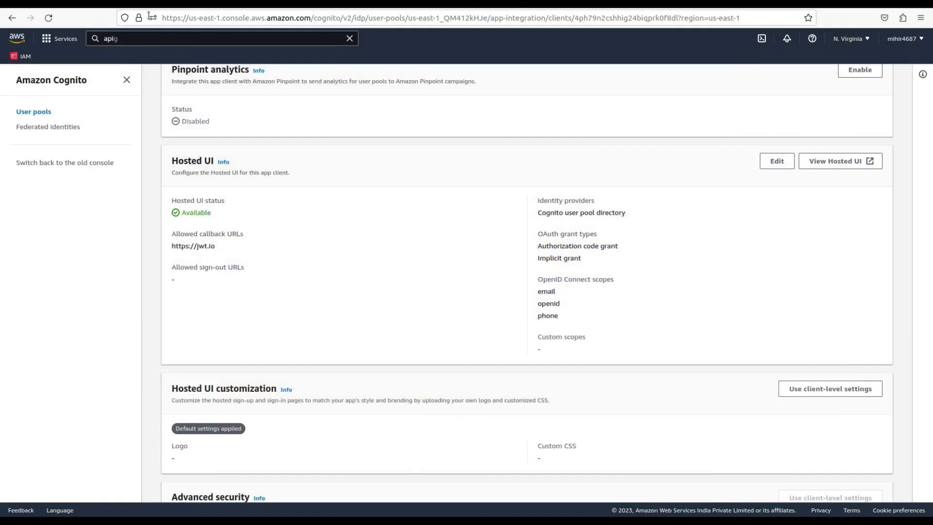
click(93, 124)
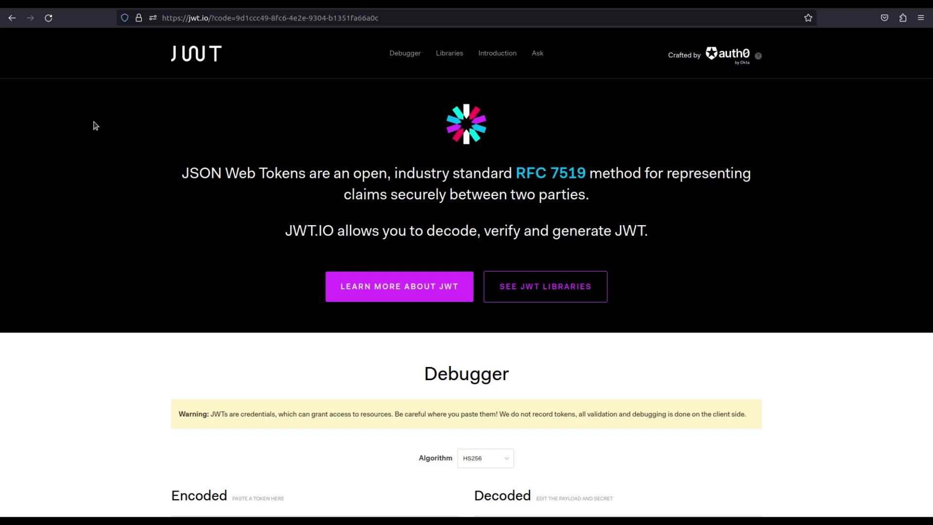
key(alt+Tab)
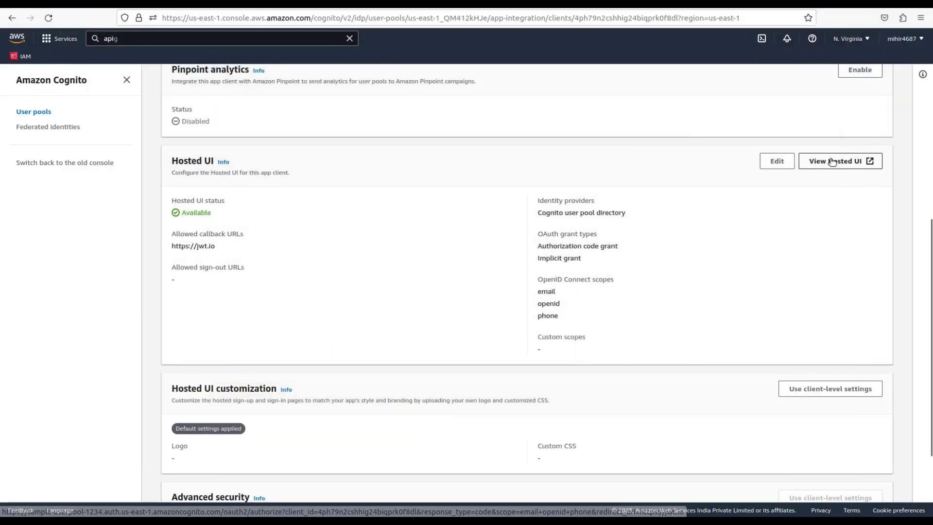
right_click(857, 158)
click(832, 181)
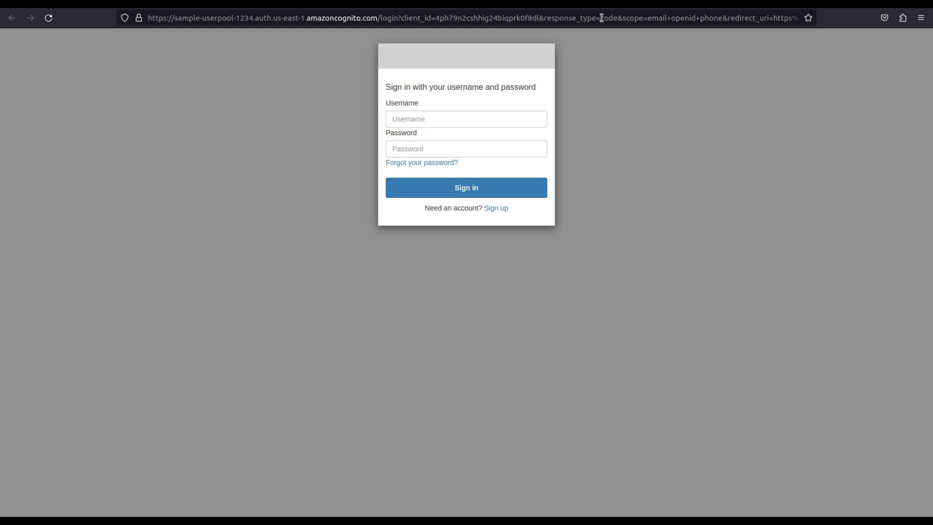
Select the response_type value in the sign-in URL, then switch back to the sample-userpool console window
drag(601, 18, 616, 19)
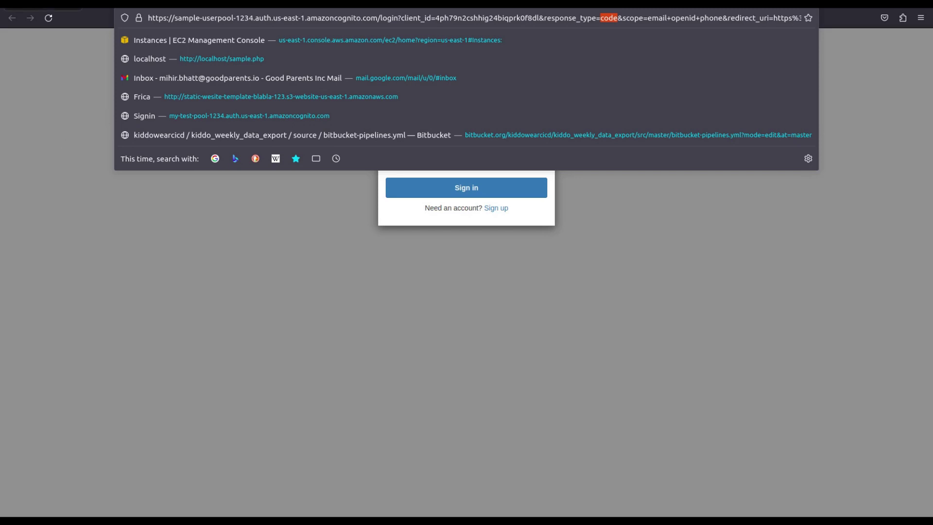
click(6, 18)
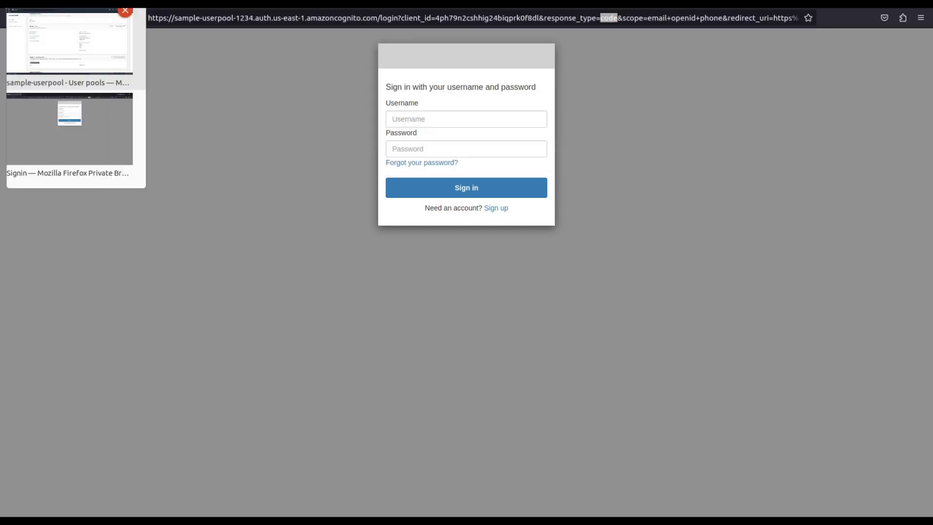
click(68, 36)
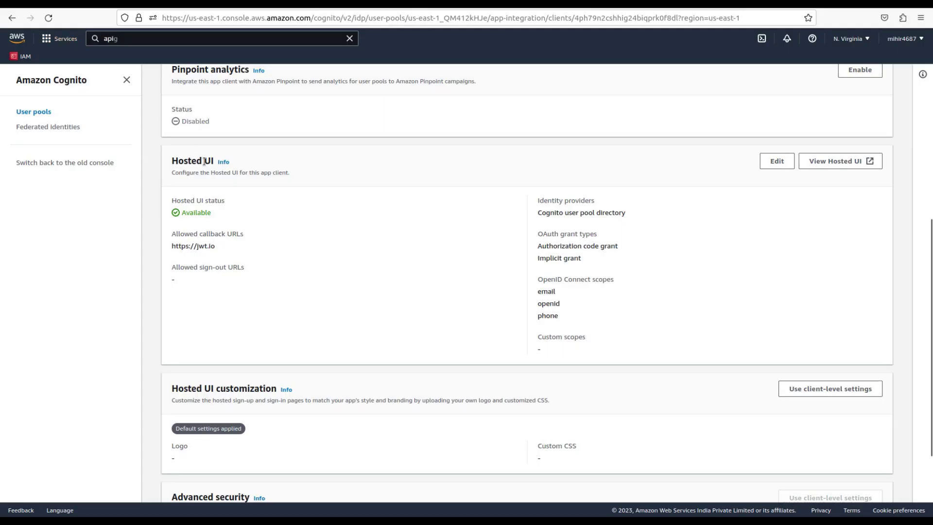
Highlight the Hosted UI's allowed OAuth grant types: Authorization code grant and Implicit grant
scroll(316, 294, down, 3)
scroll(316, 294, up, 10)
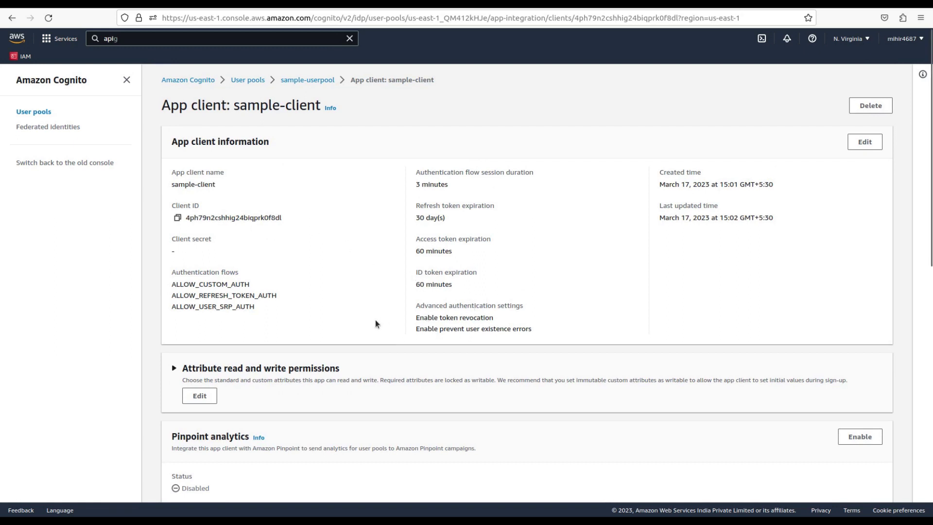
scroll(272, 316, down, 5)
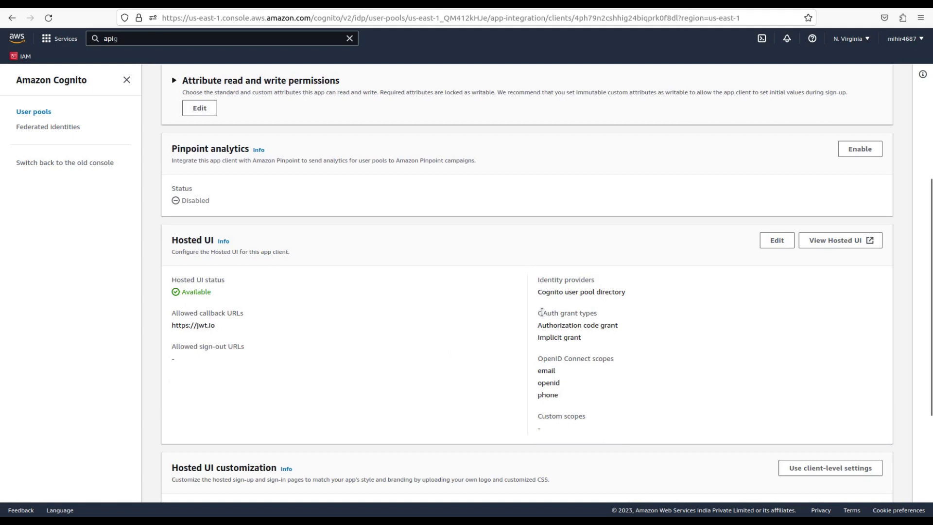
drag(541, 312, 613, 324)
click(594, 326)
drag(538, 326, 630, 329)
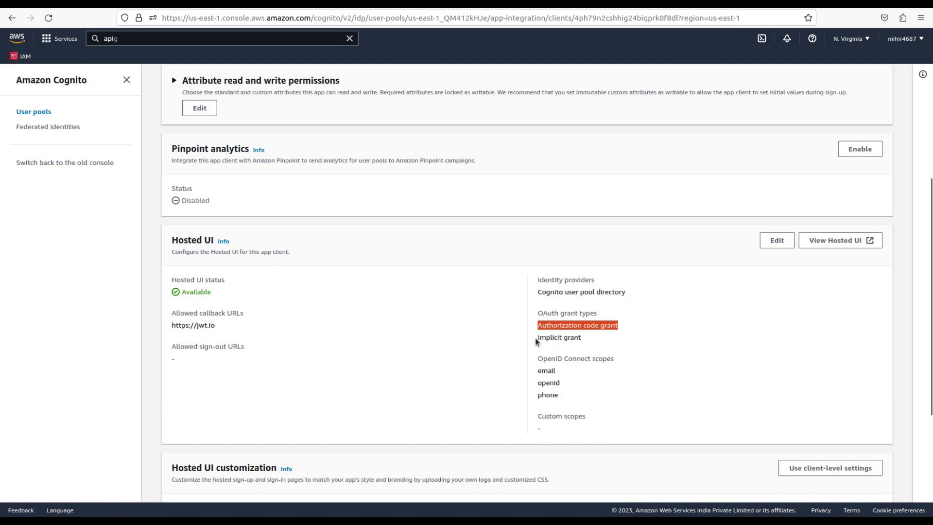
drag(536, 339, 589, 343)
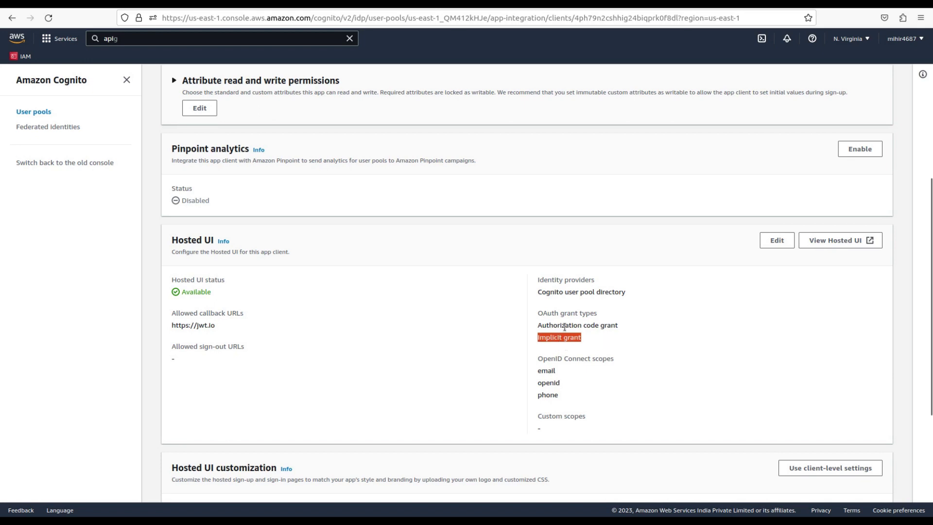
drag(538, 325, 595, 343)
click(494, 307)
scroll(495, 307, up, 2)
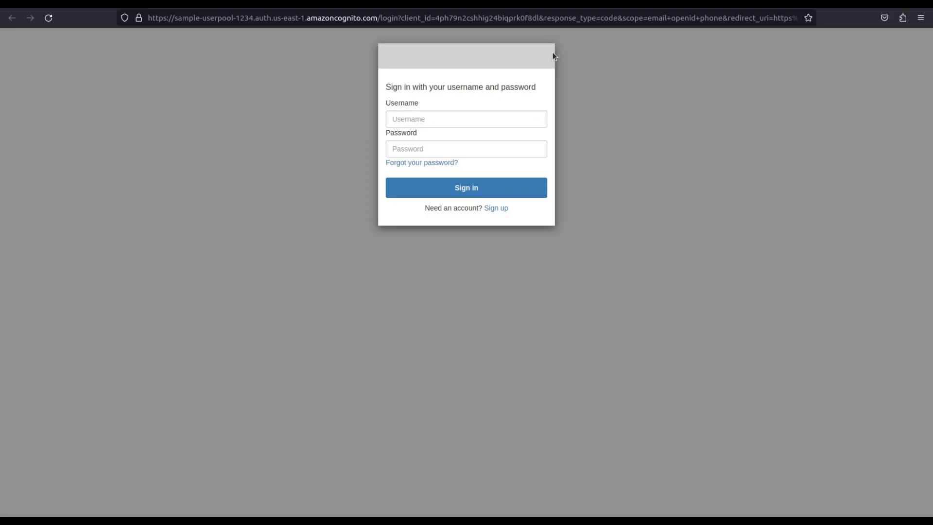
Change response_type from 'code' to 'token' in the sign-in URL and reload it
double_click(608, 19)
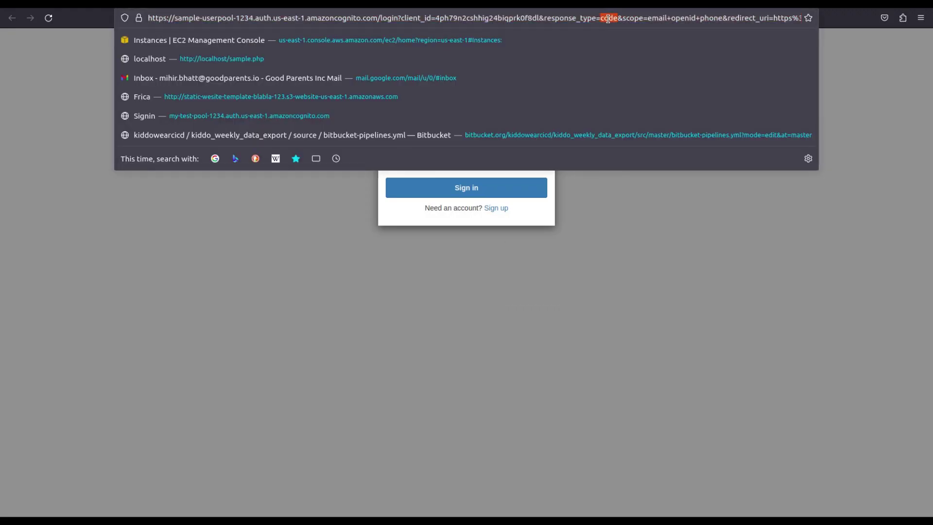
text(token)
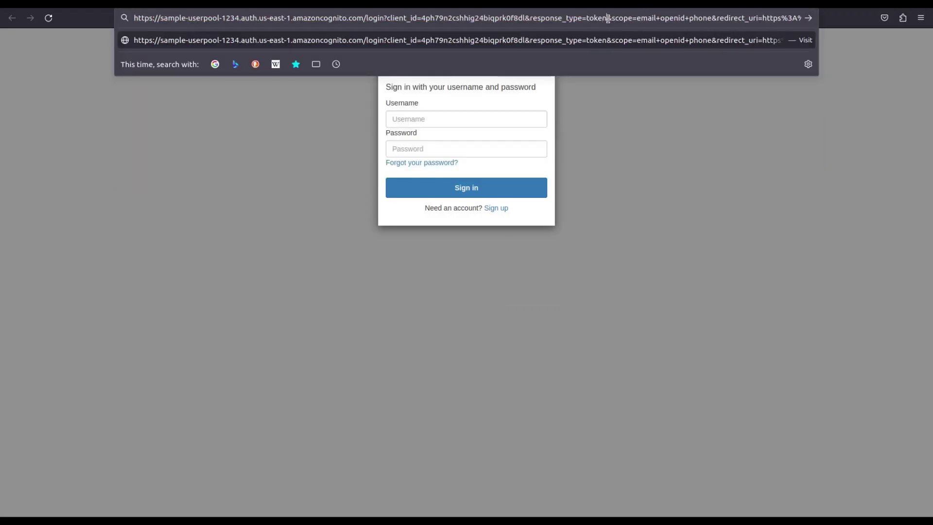
key(Return)
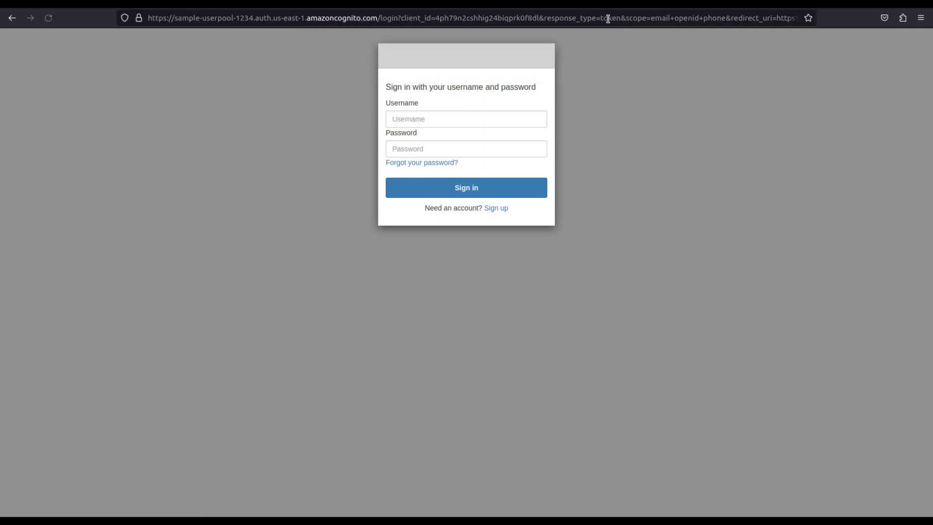
Sign in as the test user 'user' with its password to receive tokens
click(453, 124)
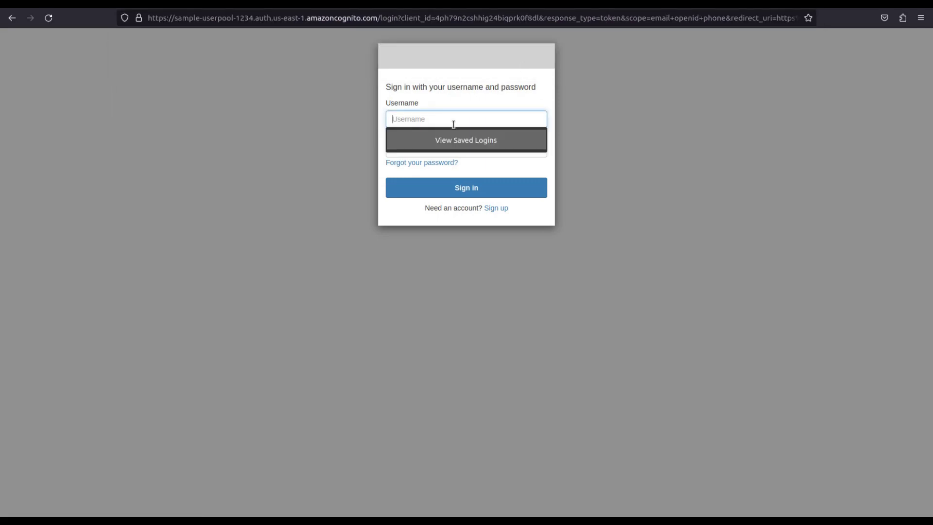
text(user1)
key(Tab)
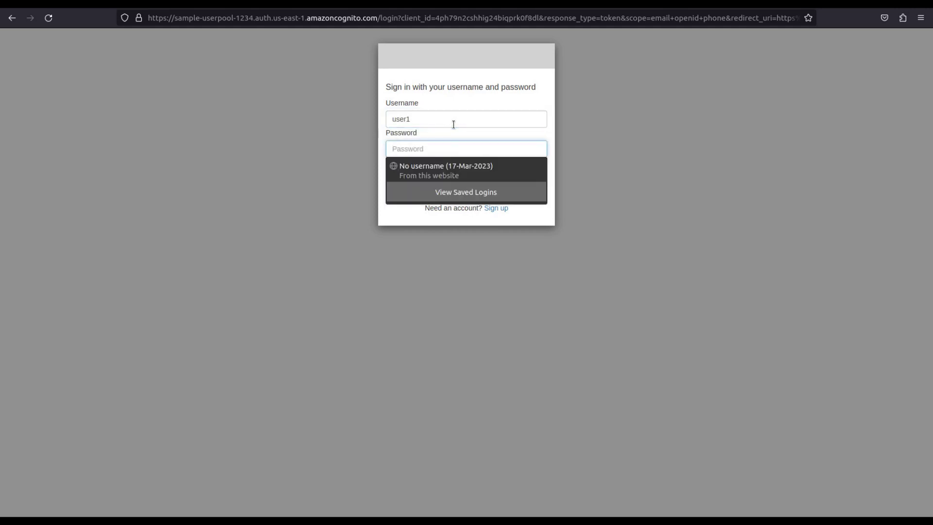
text(P)
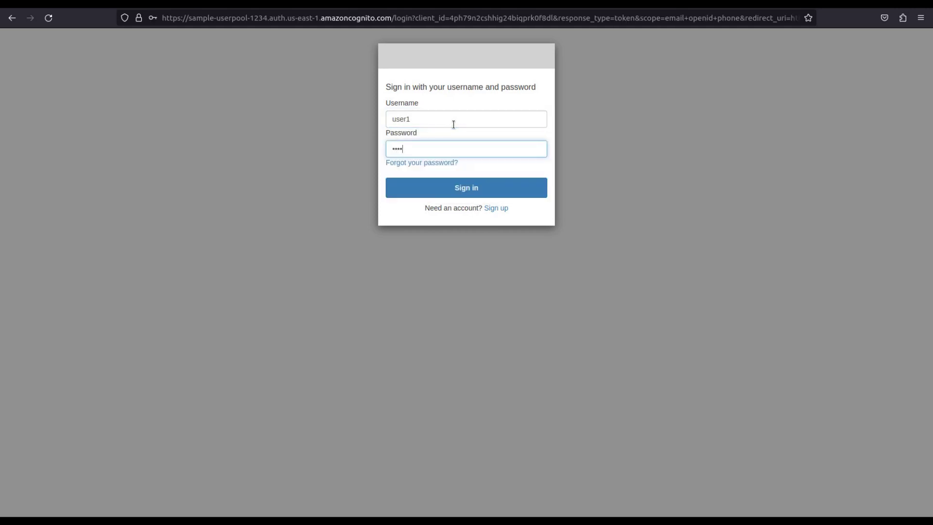
key(Return)
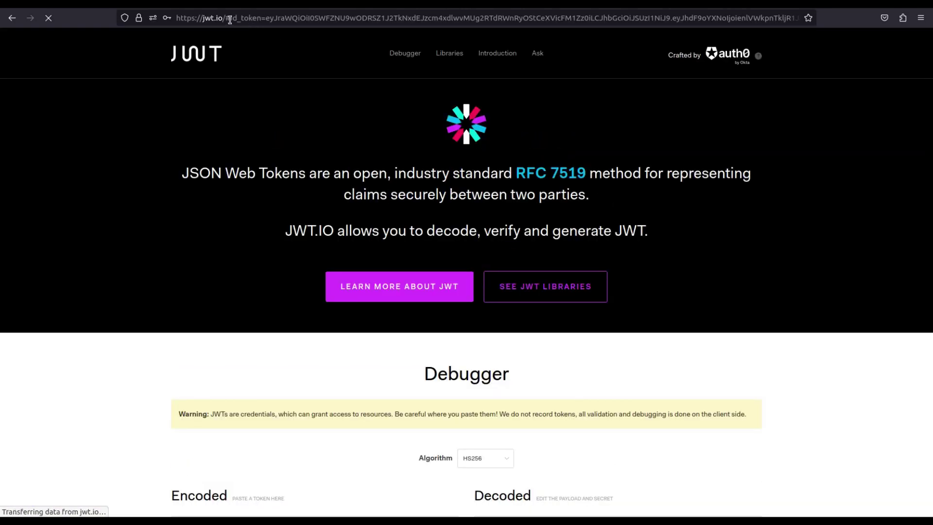
Select the returned id_token in the address bar and highlight its decoded payload on jwt.io
drag(231, 20, 295, 22)
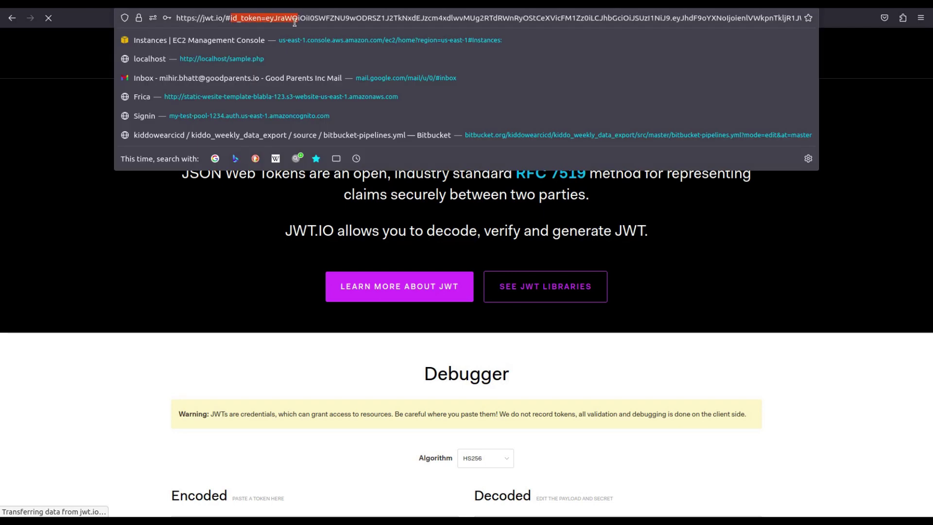
key(shift+End)
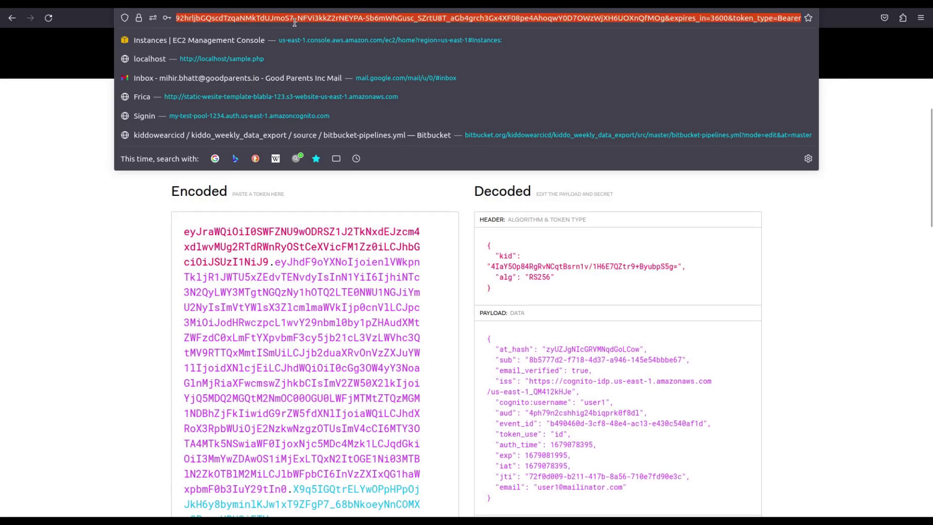
click(66, 242)
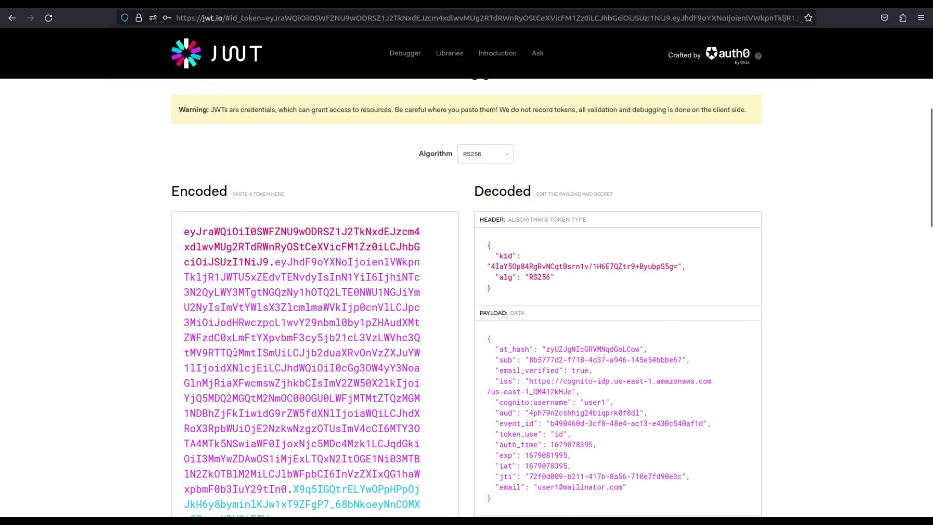
scroll(552, 360, down, 5)
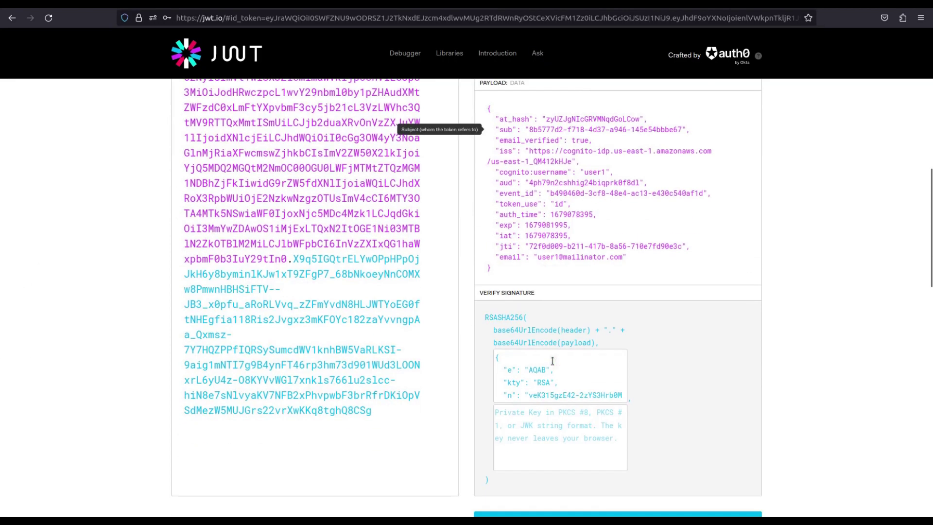
scroll(553, 360, up, 1)
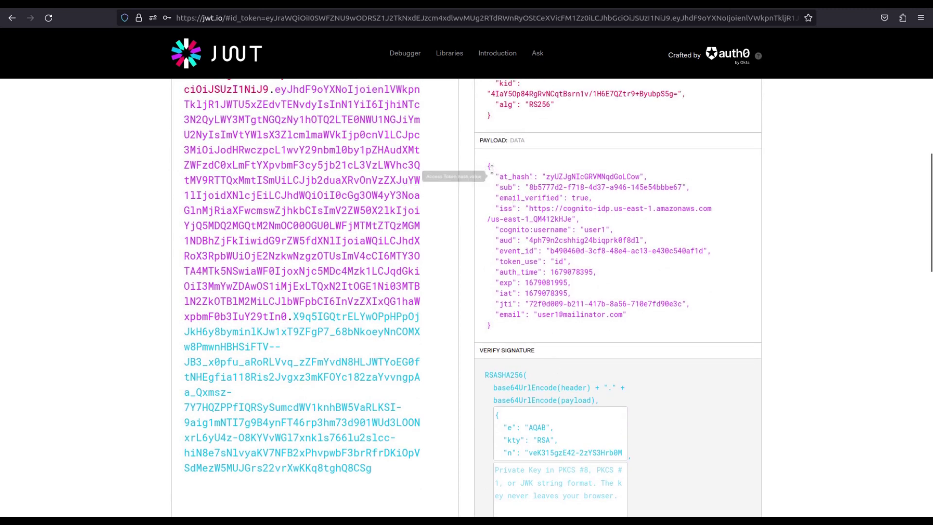
drag(487, 164, 523, 324)
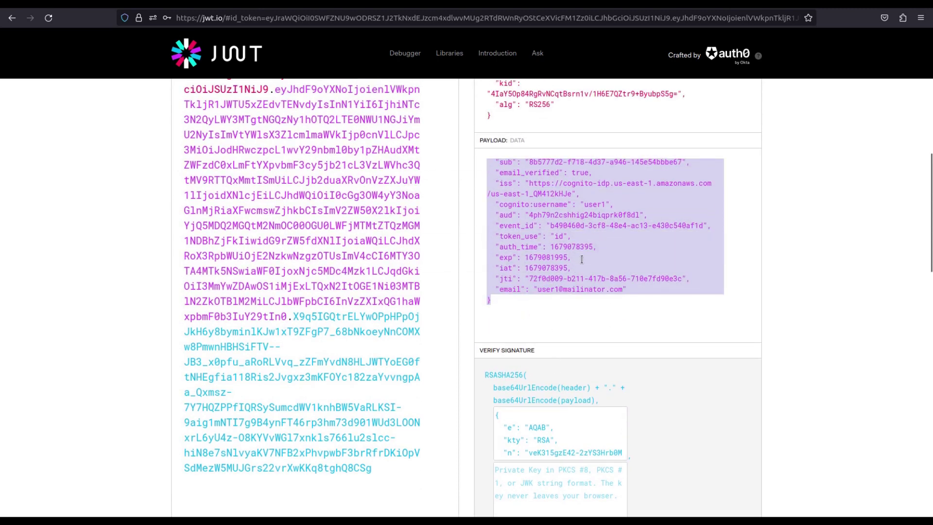
click(546, 289)
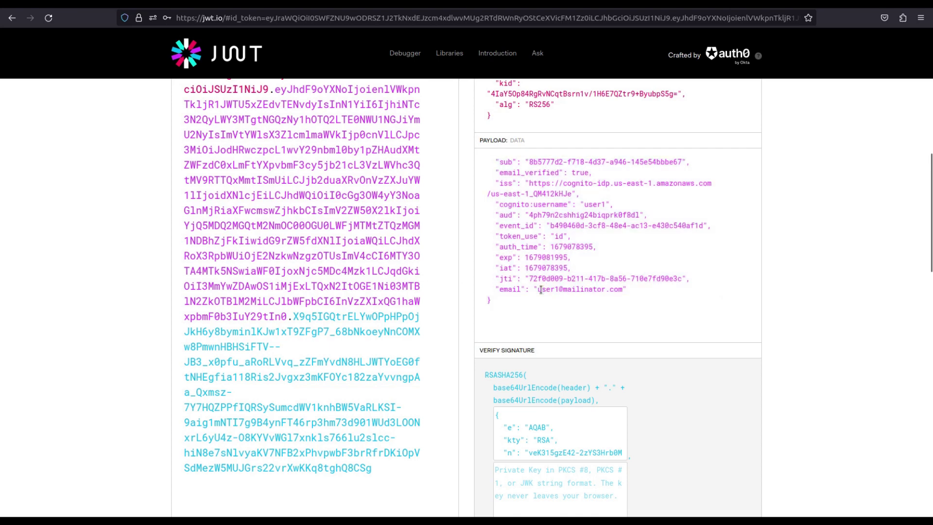
mouse_move(527, 217)
In cloudwatch_ubuntu.txt, replace the old token lines 18–21 with the pasted new token response
click(2, 346)
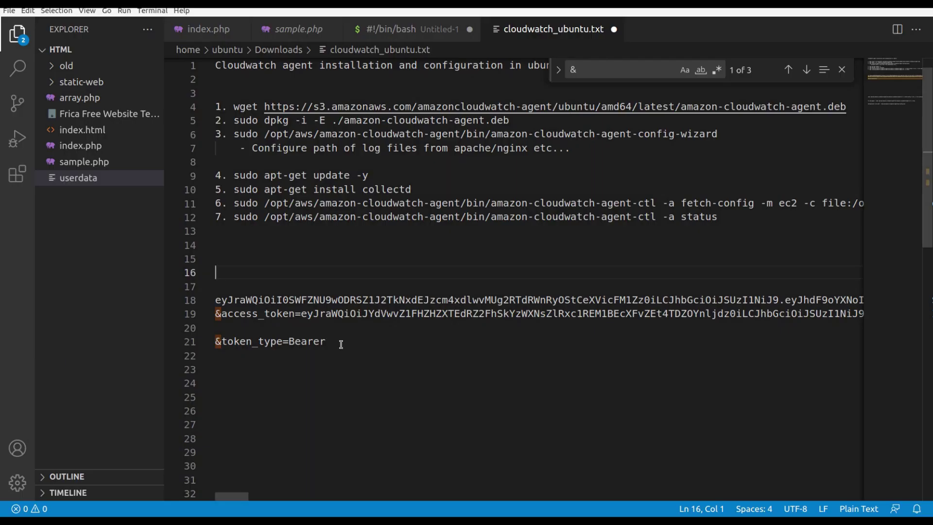
drag(330, 341, 212, 300)
key(BackSpace)
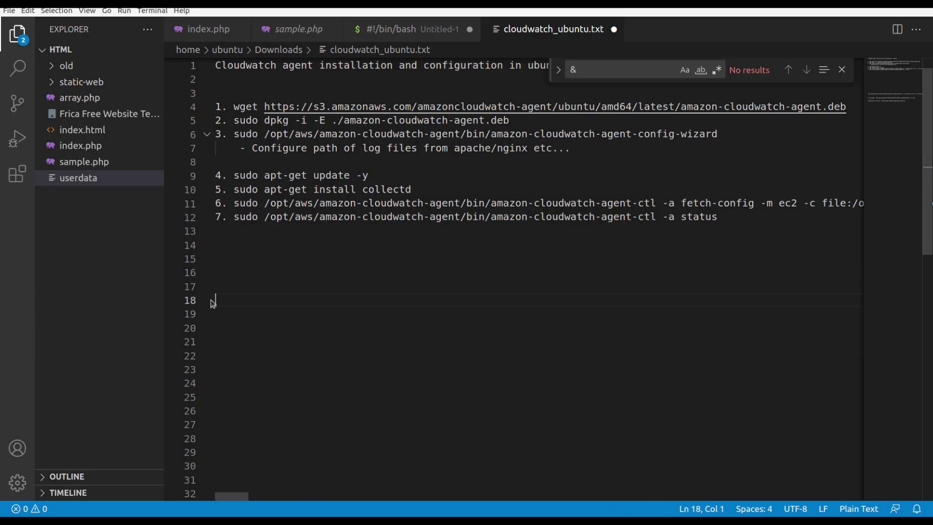
key(ctrl+v)
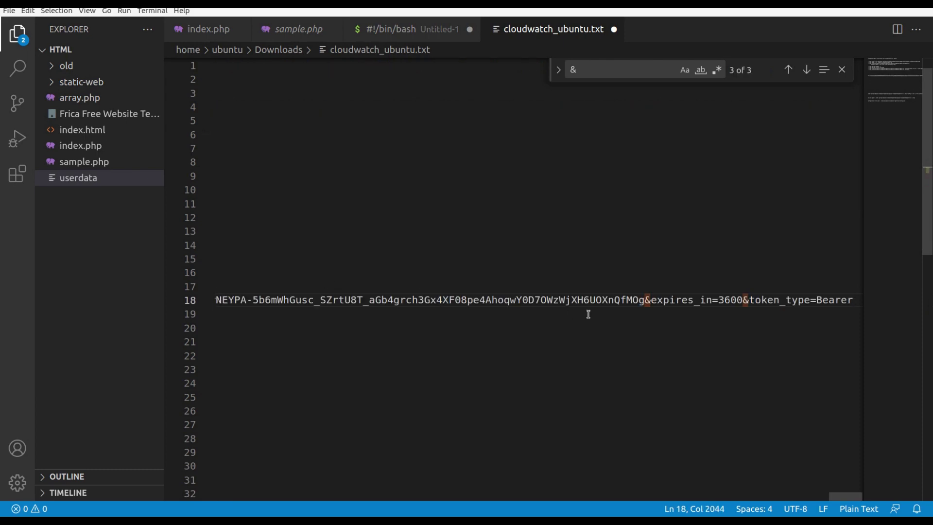
Split the id_token value onto its own line and delete the id_token= label
double_click(583, 300)
key(Home)
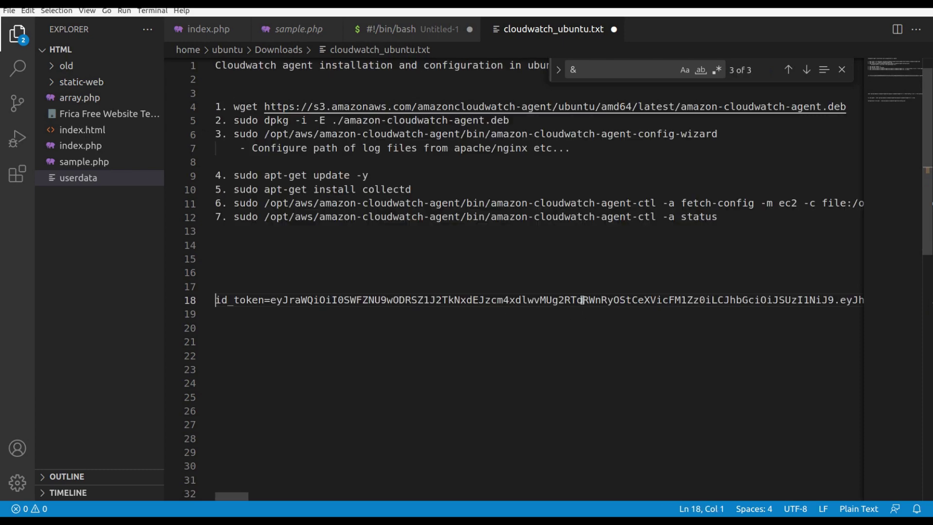
click(268, 300)
key(Return)
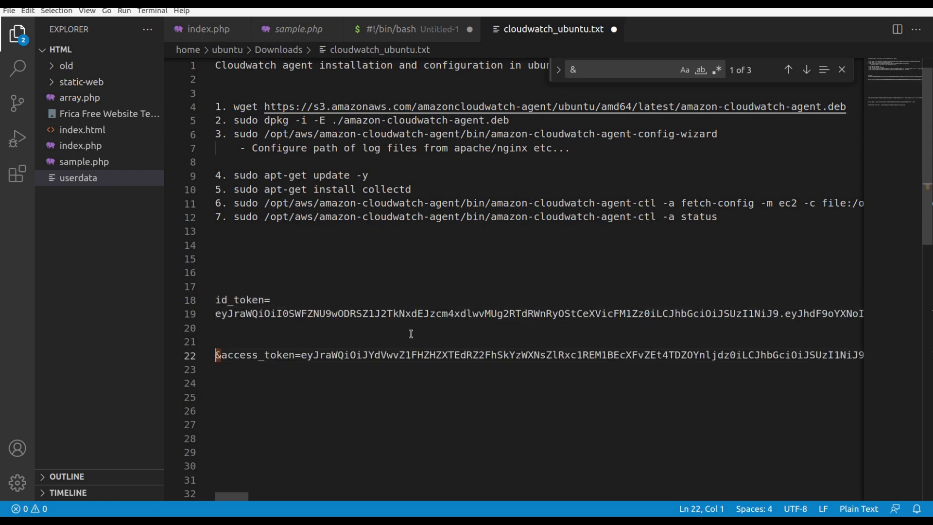
click(216, 314)
drag(216, 315, 280, 300)
key(BackSpace)
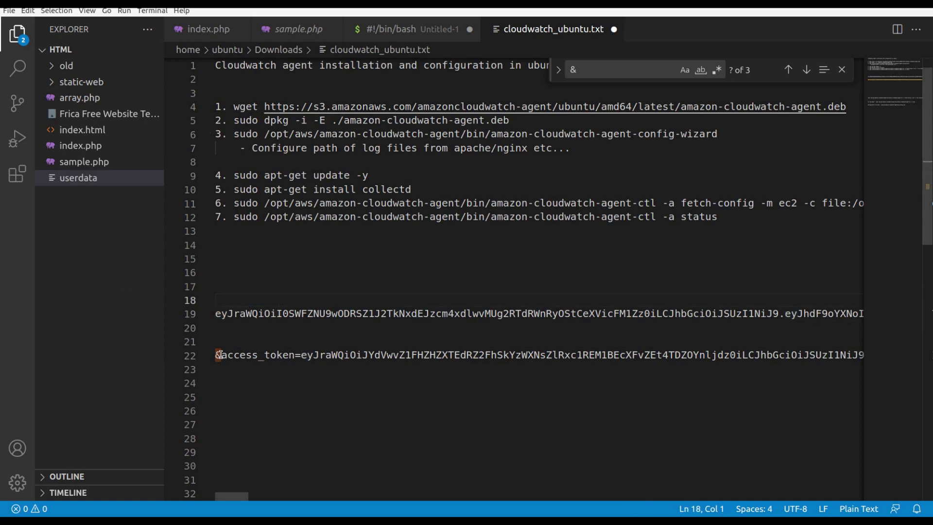
Delete the access_token line and select the whole bare id_token line
drag(216, 354, 263, 355)
key(shift+End)
key(BackSpace)
key(Up)
key(Up)
key(Up)
key(Up)
key(Up)
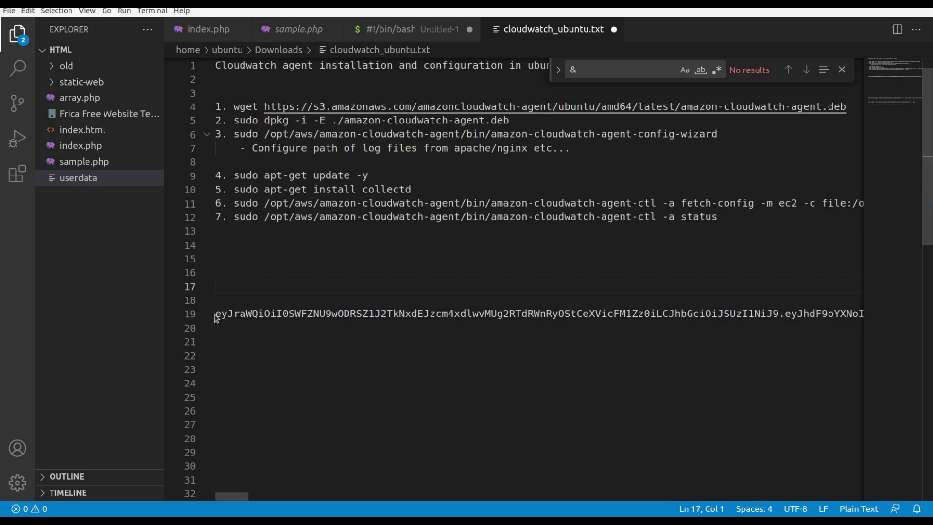
click(216, 313)
key(shift+End)
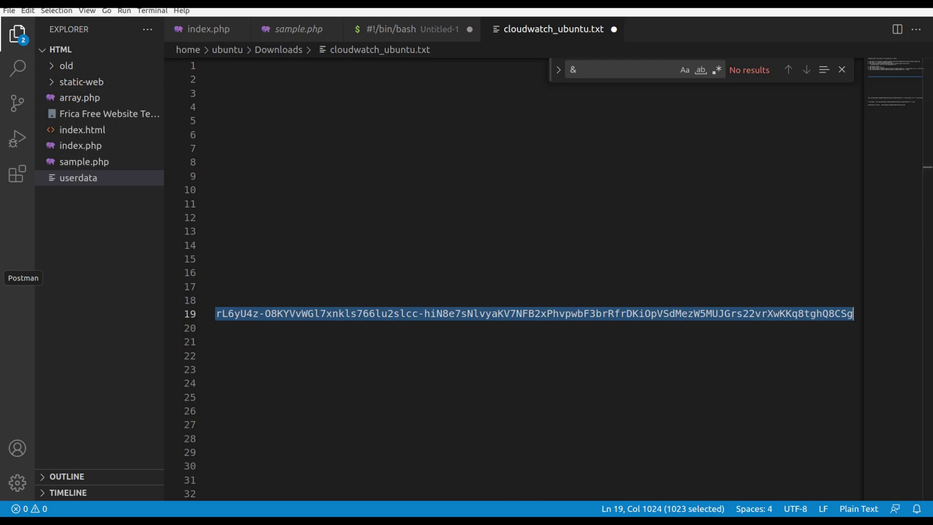
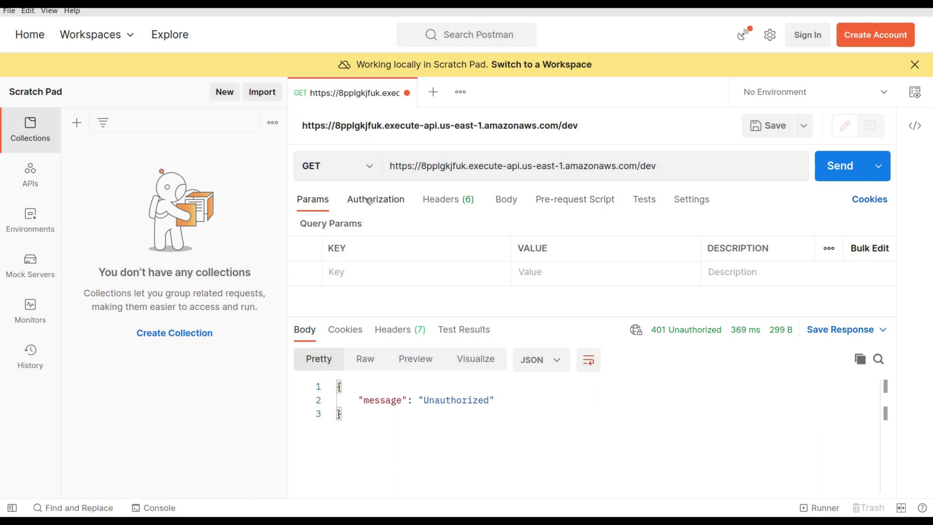
Switch the dev GET request to Bearer Token authorization and replace the token with the new Cognito ID token
click(369, 201)
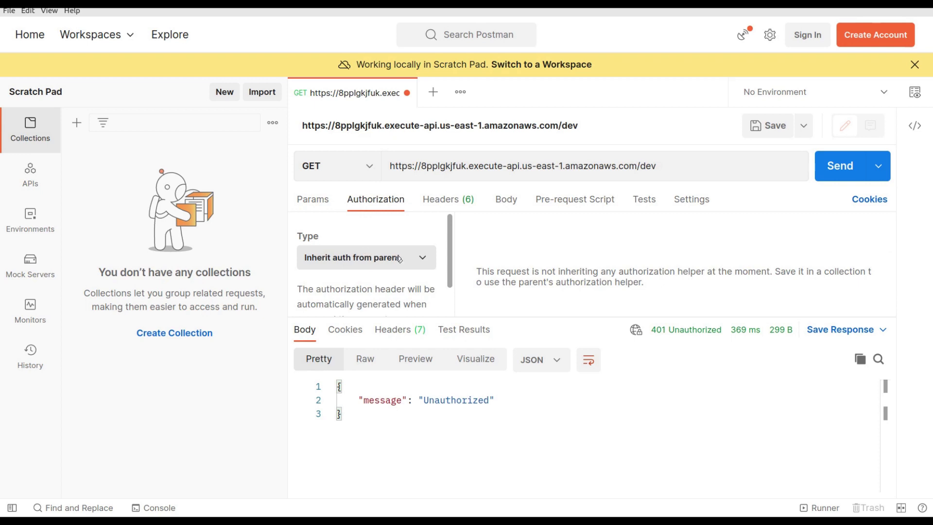
key(ctrl+minus)
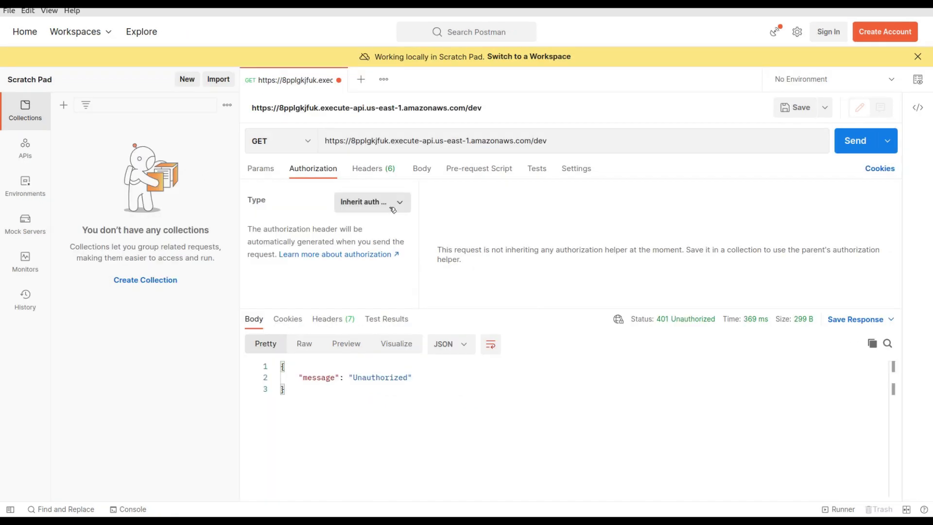
click(391, 207)
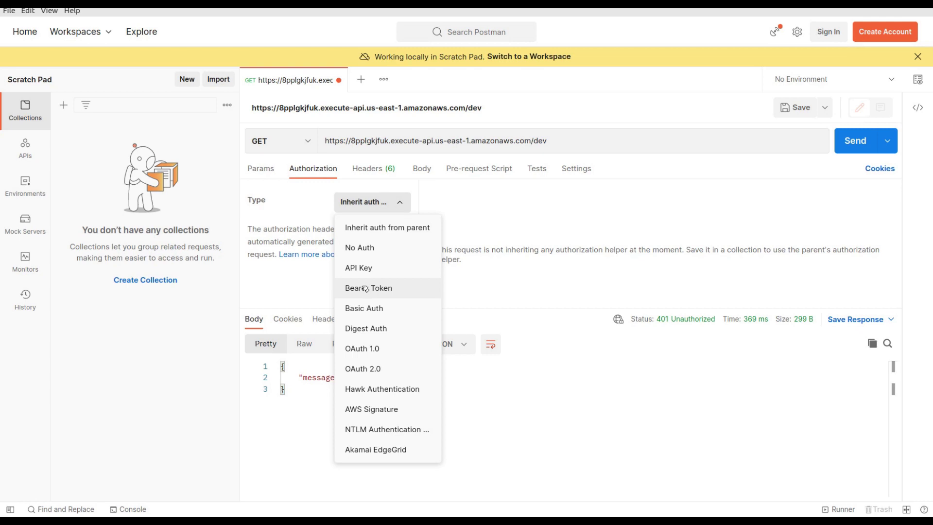
click(366, 289)
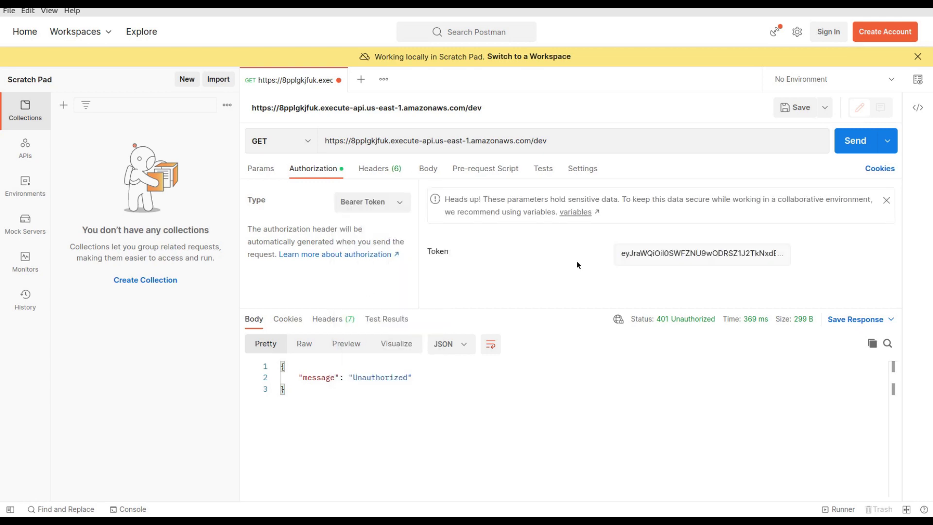
click(636, 252)
key(ctrl+a)
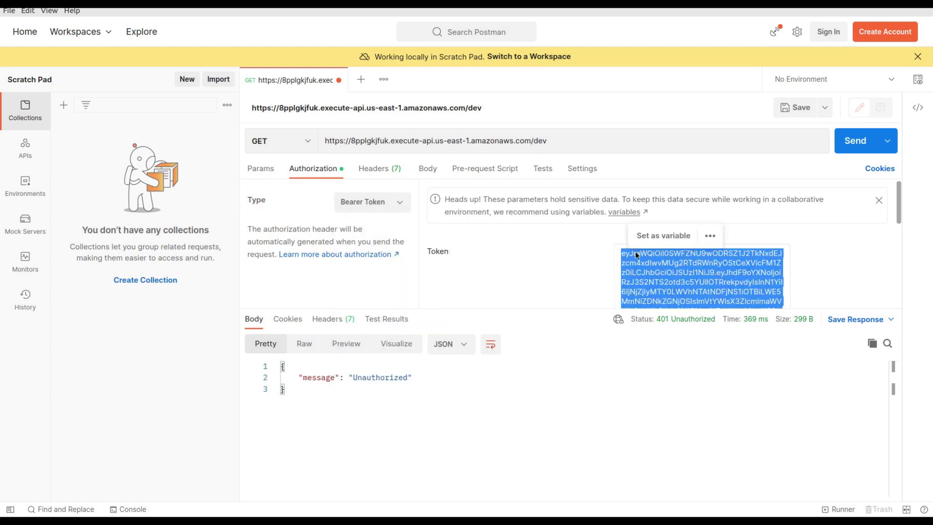
key(BackSpace)
key(ctrl+v)
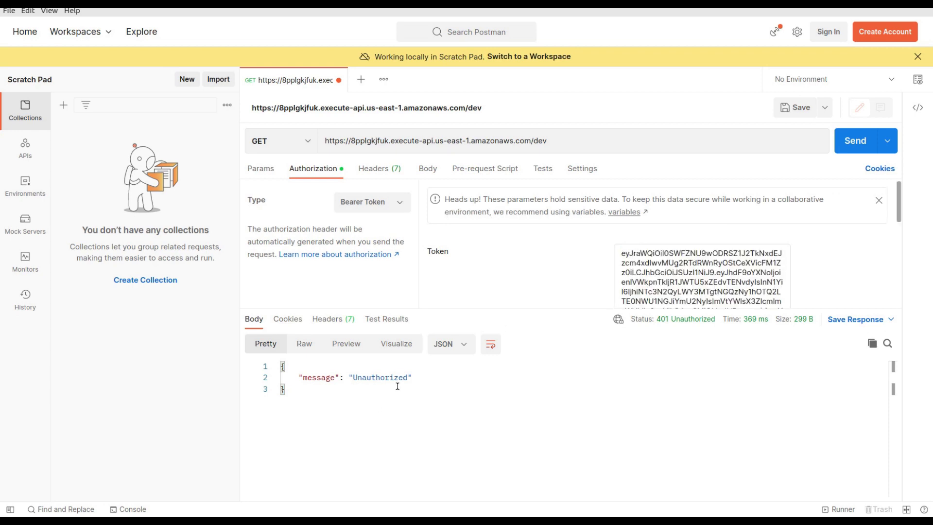
Send the request, confirm 200 OK with body 'Response for cognito authori', then go to jwt.io
click(855, 140)
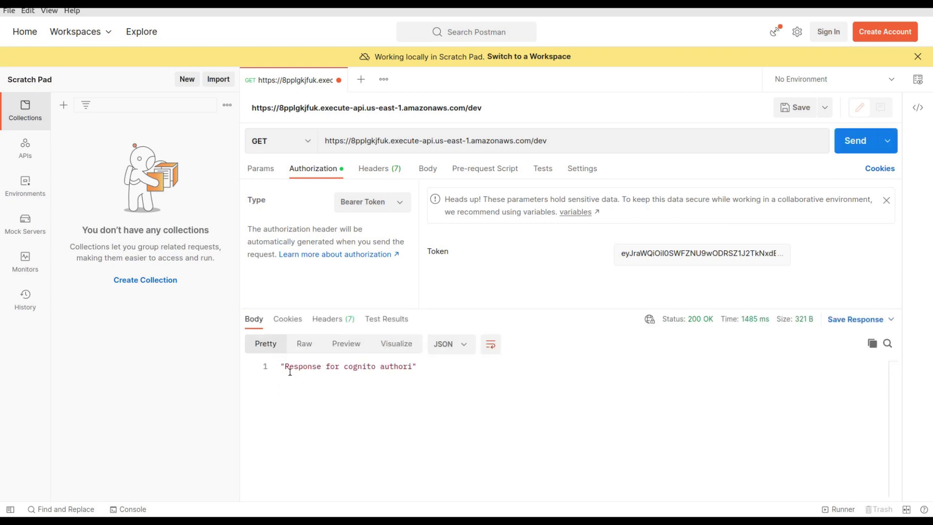
drag(284, 366, 408, 370)
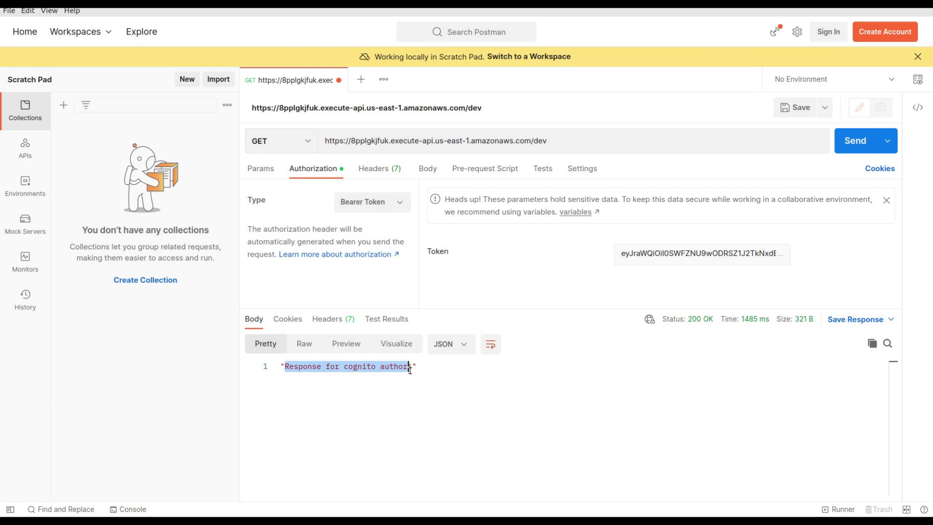
click(298, 366)
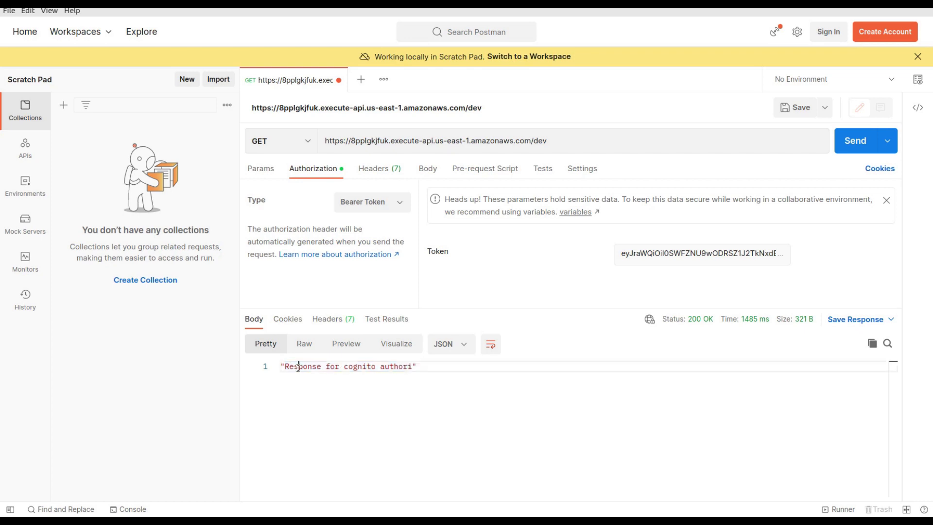
drag(285, 367, 408, 368)
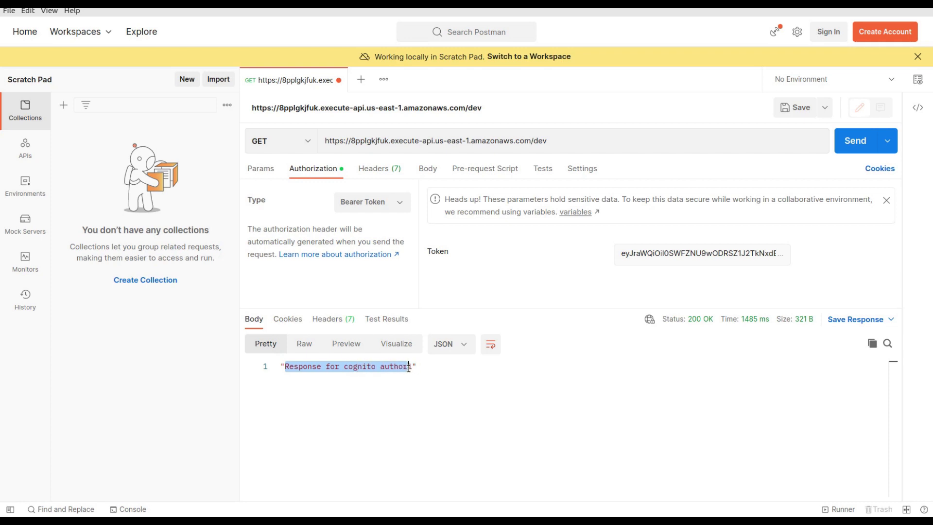
click(408, 366)
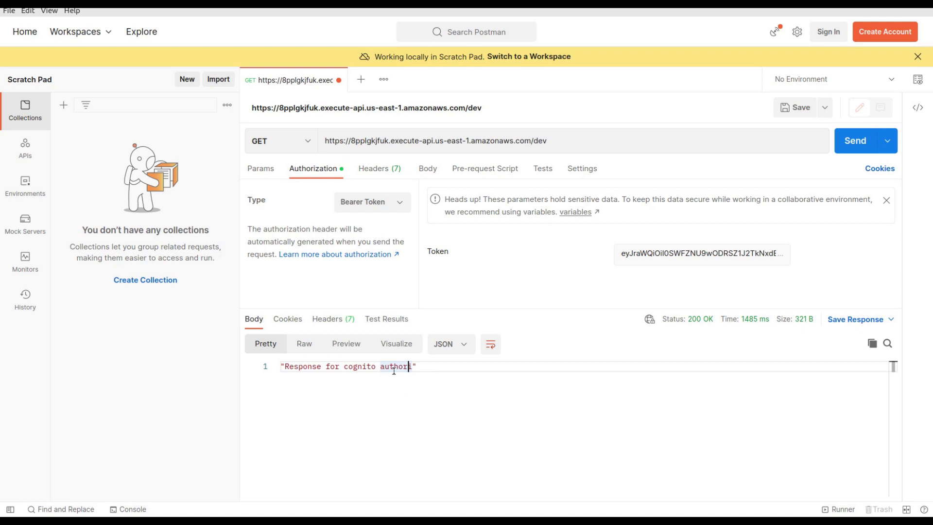
double_click(393, 368)
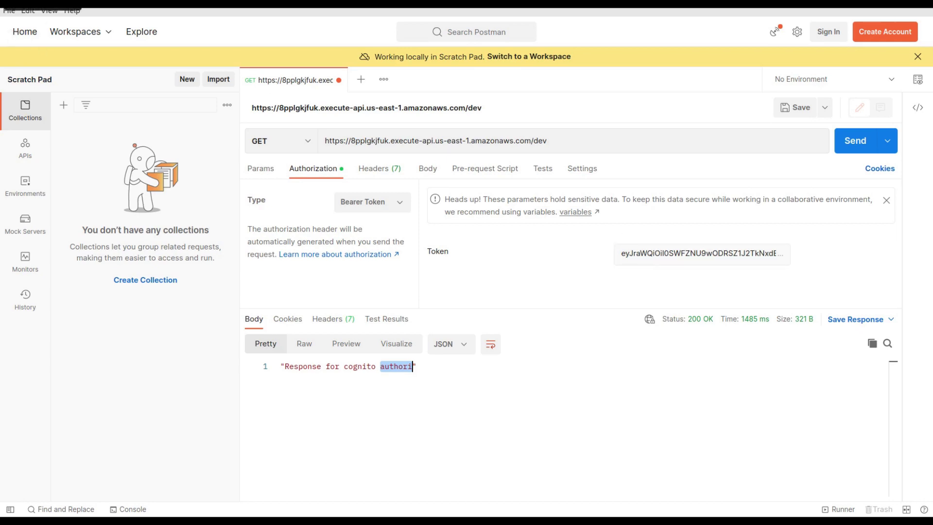
key(alt+Tab)
Test the GET method from the API Gateway console, getting Status 200 and 'Response for cognito authori'
click(14, 44)
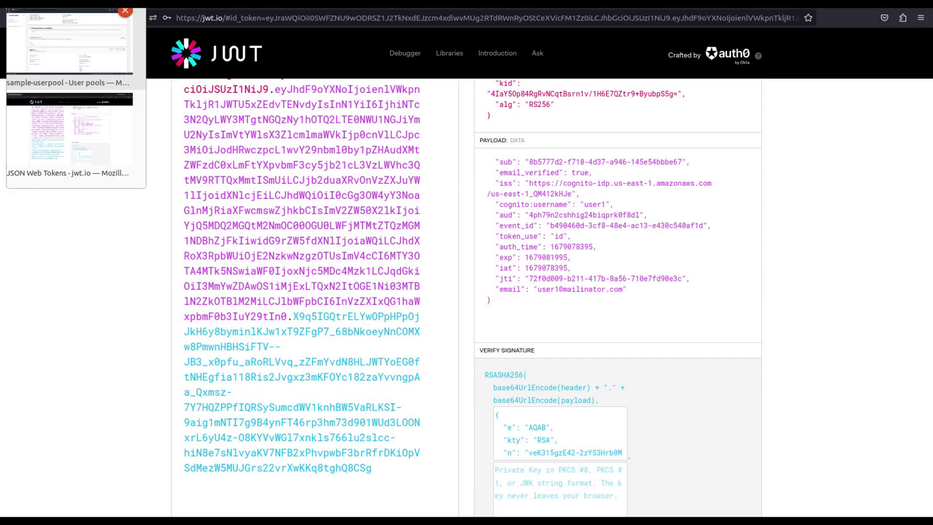
click(62, 88)
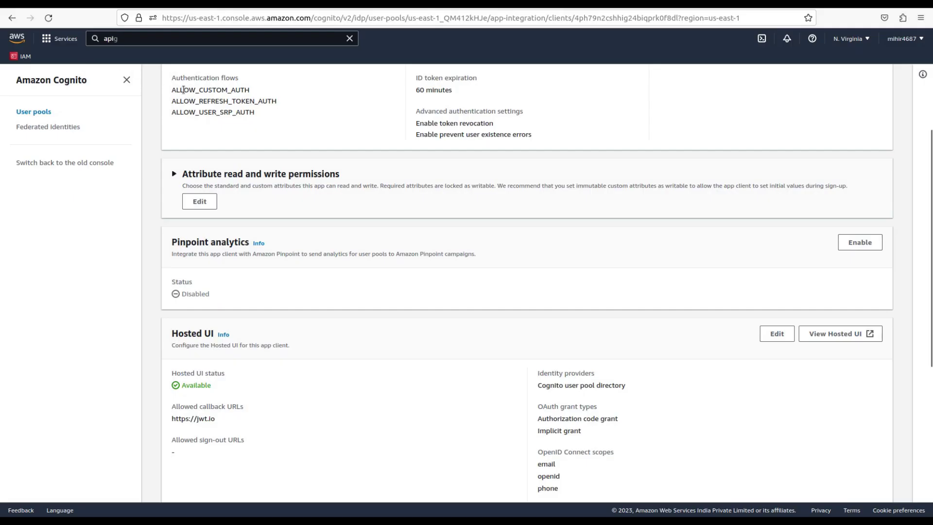
key(ctrl+Tab)
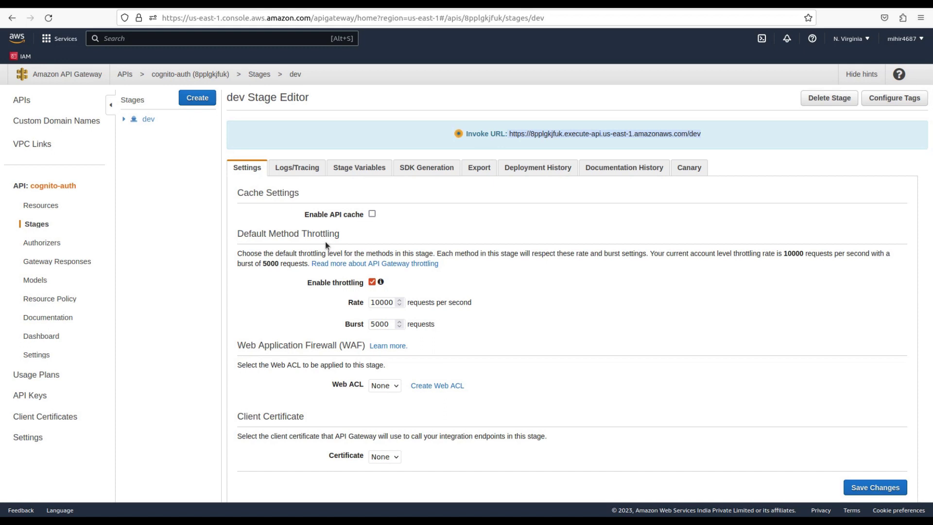
click(40, 206)
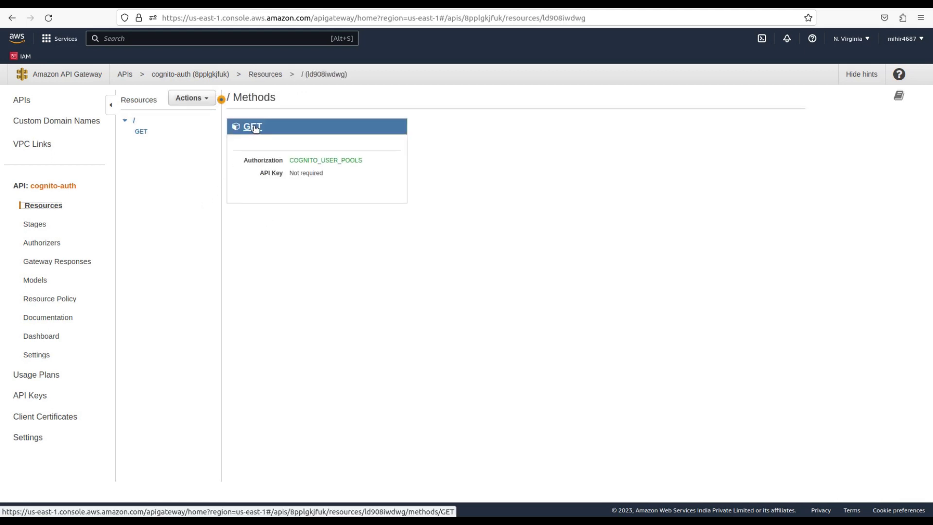
click(255, 127)
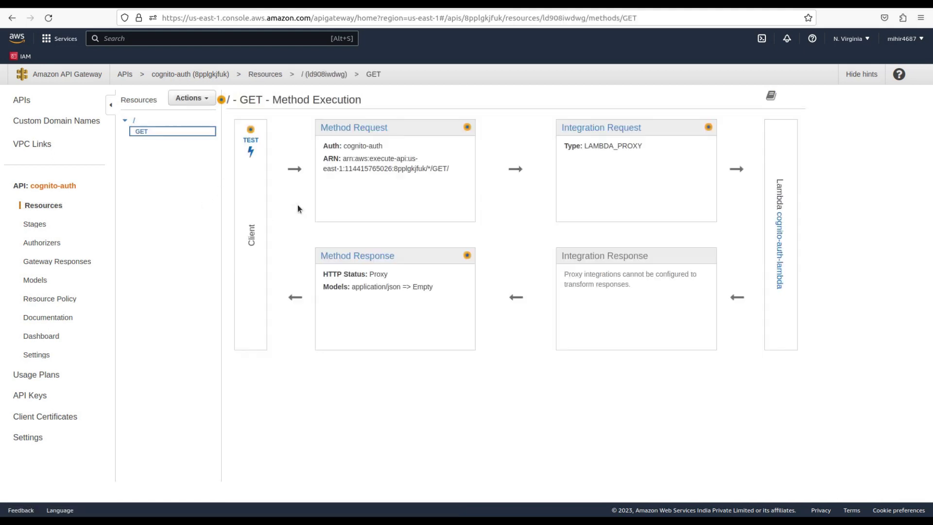
click(250, 144)
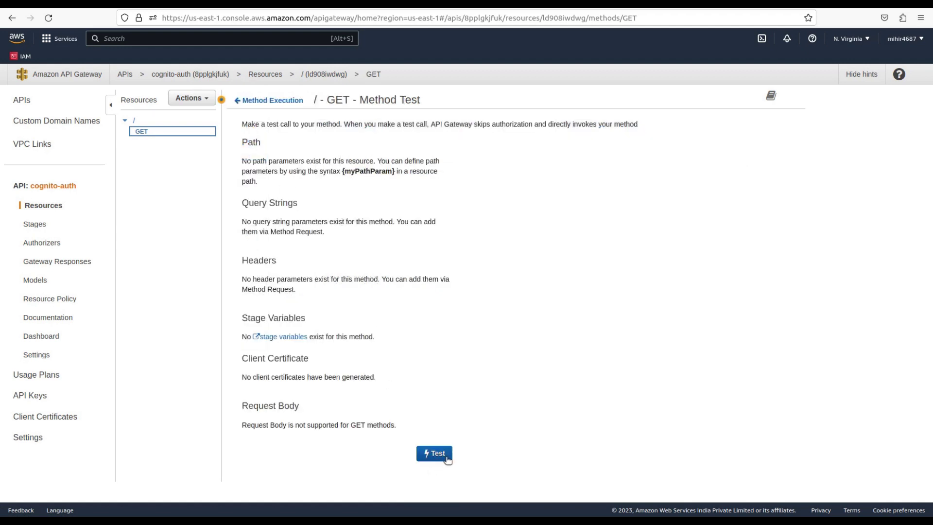
click(446, 458)
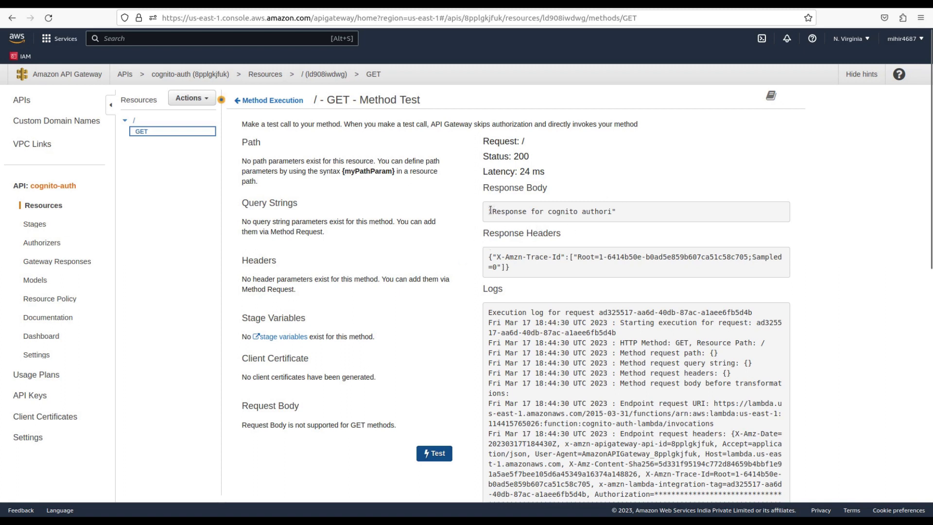
drag(490, 210, 631, 214)
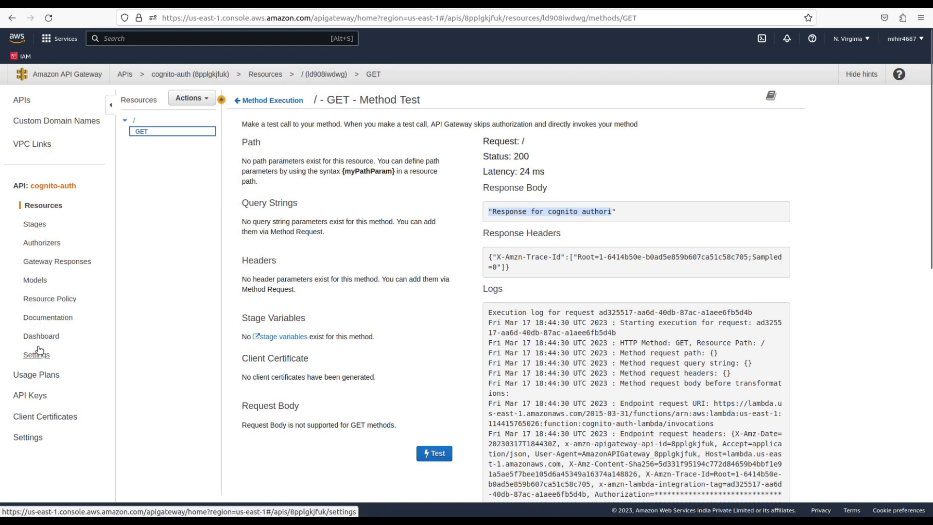
Test the cognito-auth authorizer without a token and get the 401 Unauthorized result
click(39, 246)
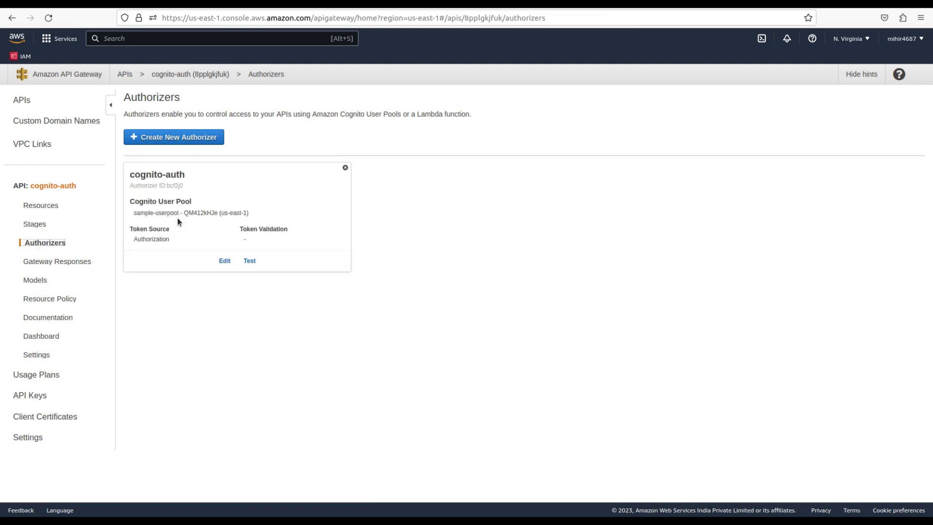
click(249, 262)
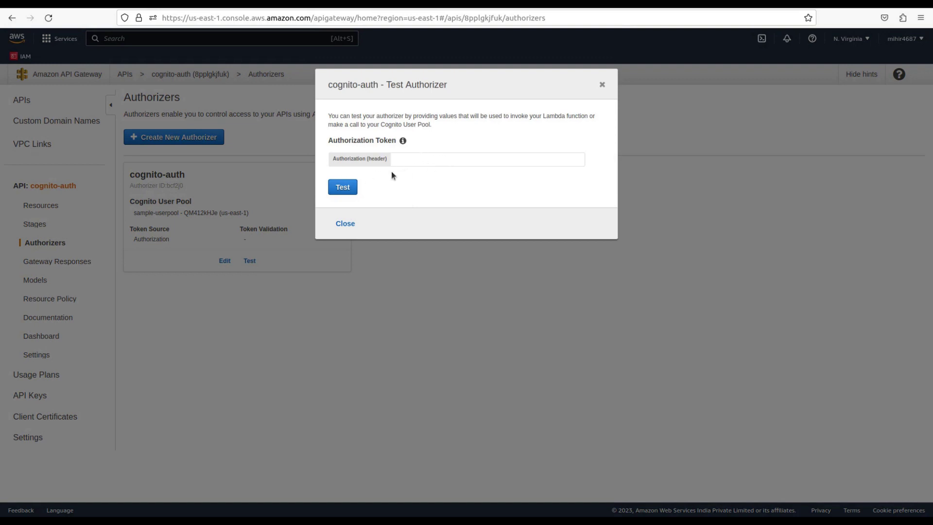
click(343, 187)
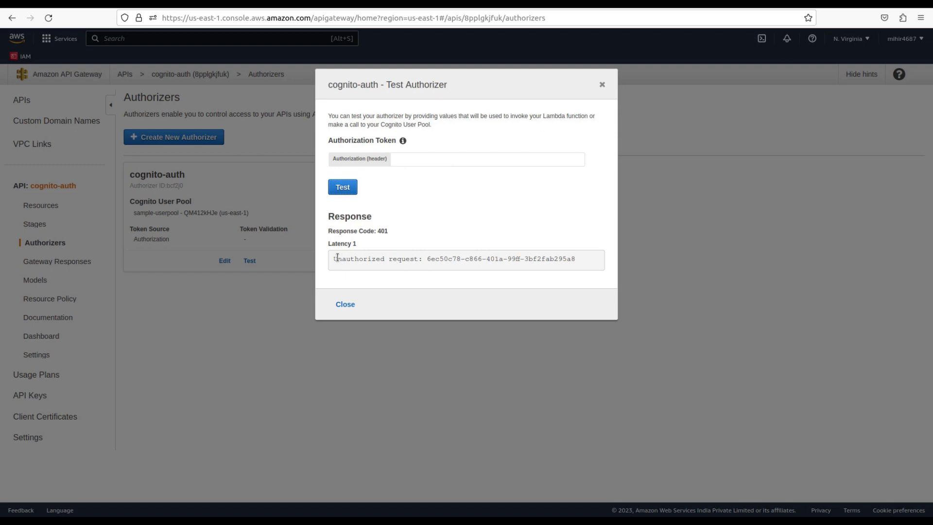
drag(339, 257, 400, 262)
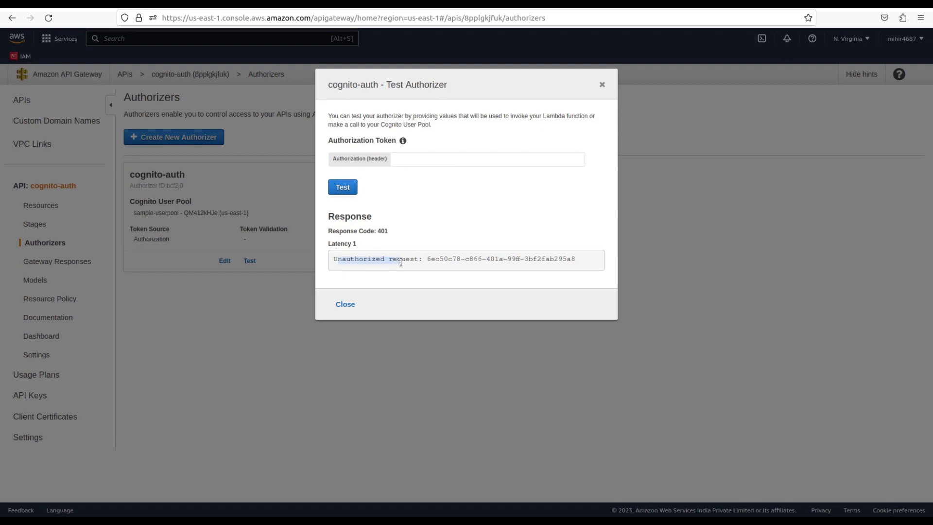
Paste the ID token into the Authorization header and retest, getting Response Code 200 with claims
click(440, 156)
key(ctrl+v)
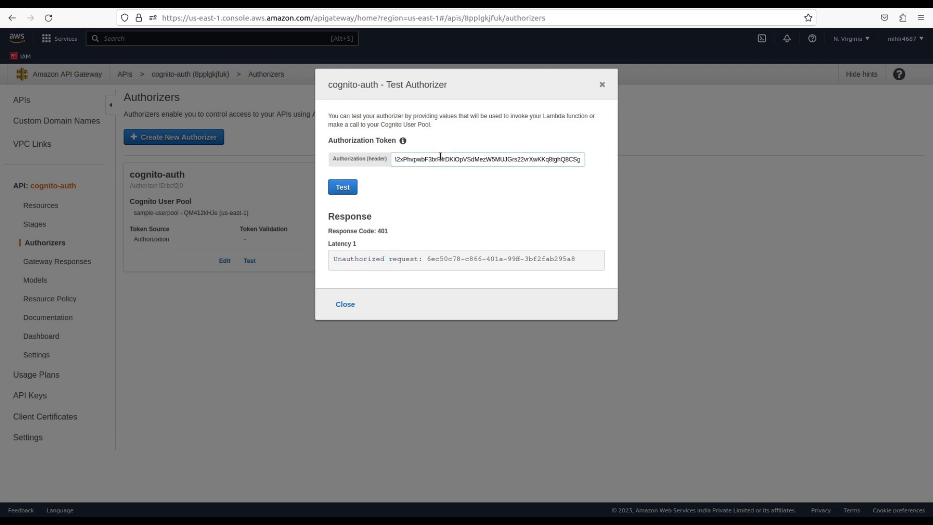
click(343, 189)
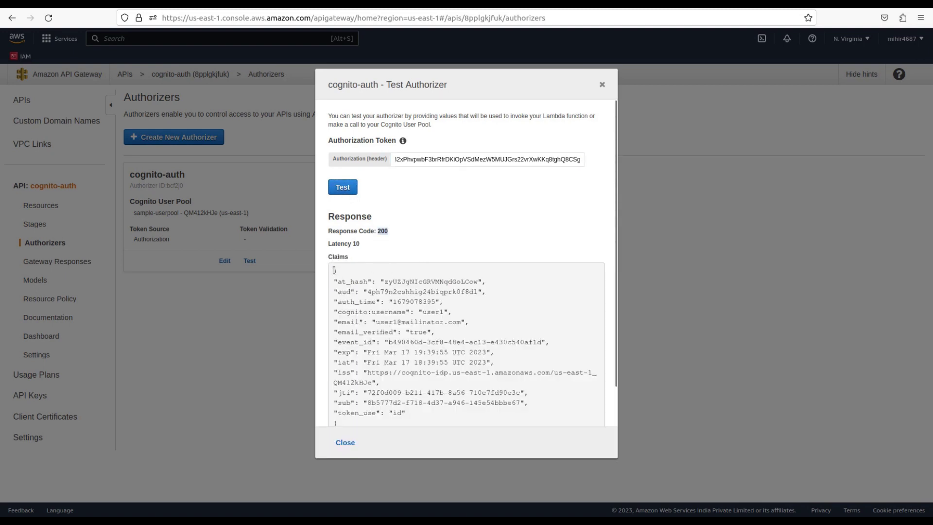
drag(335, 270, 389, 409)
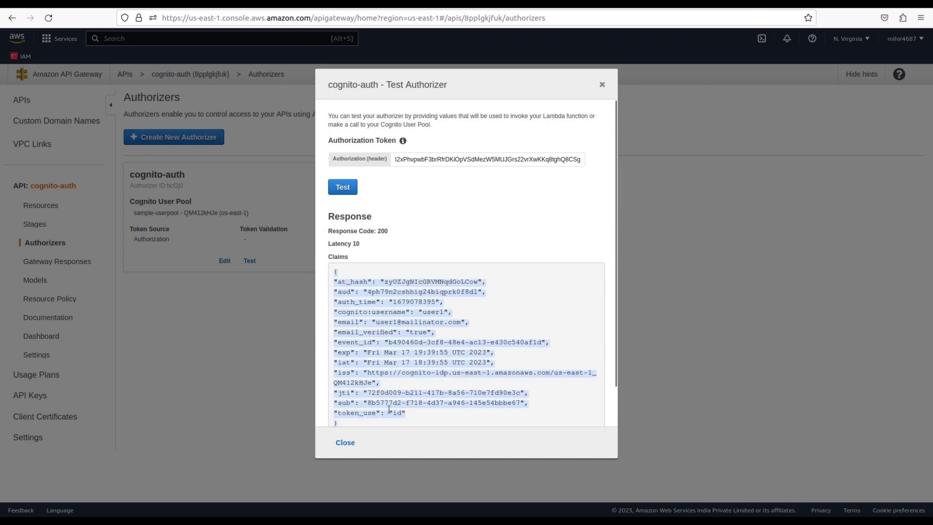
click(434, 394)
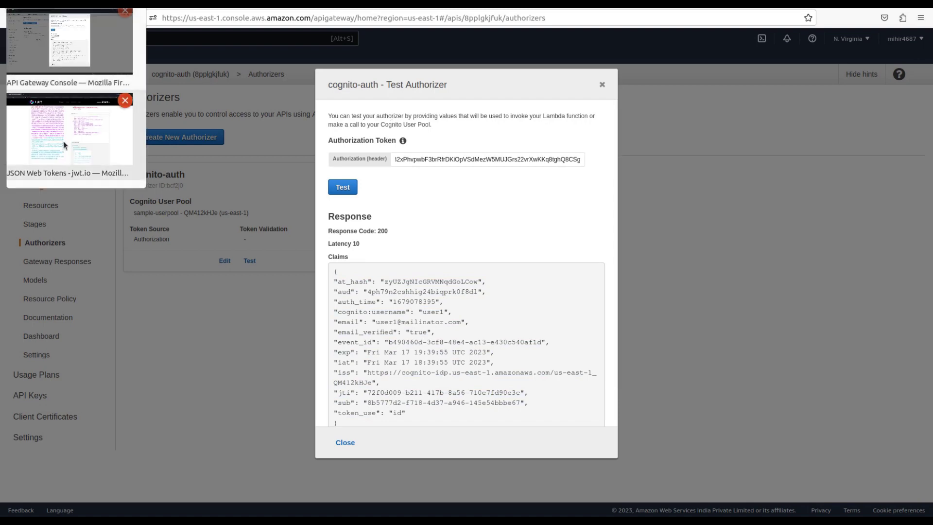
click(63, 141)
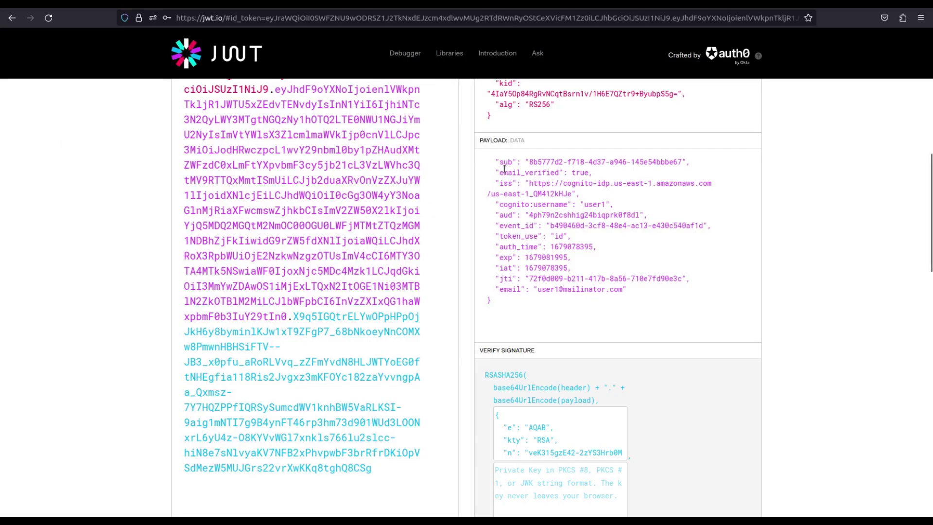
drag(495, 162, 517, 302)
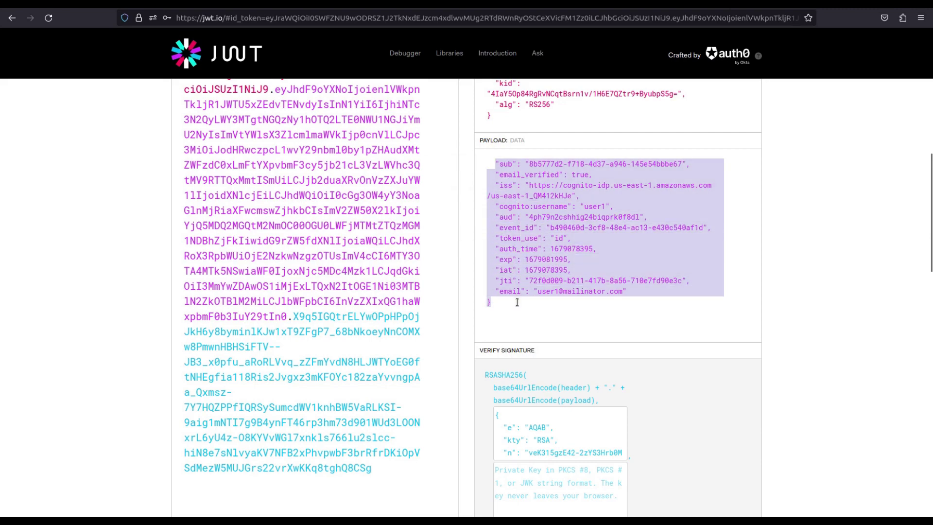
scroll(517, 302, up, 5)
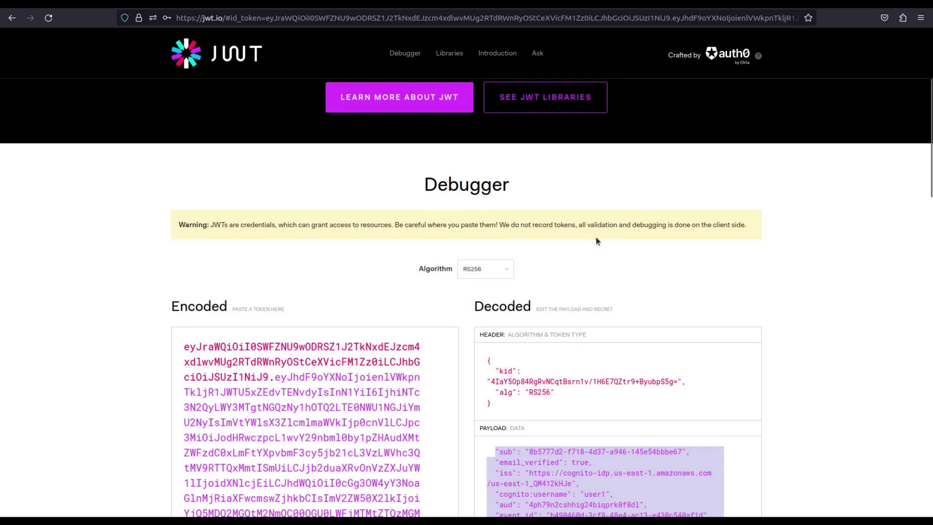
key(ctrl+Tab)
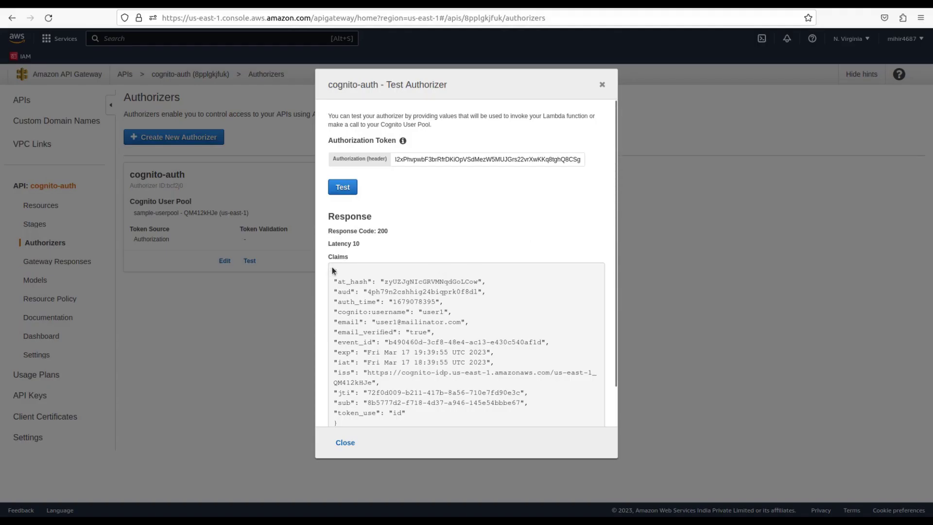
drag(332, 269, 398, 421)
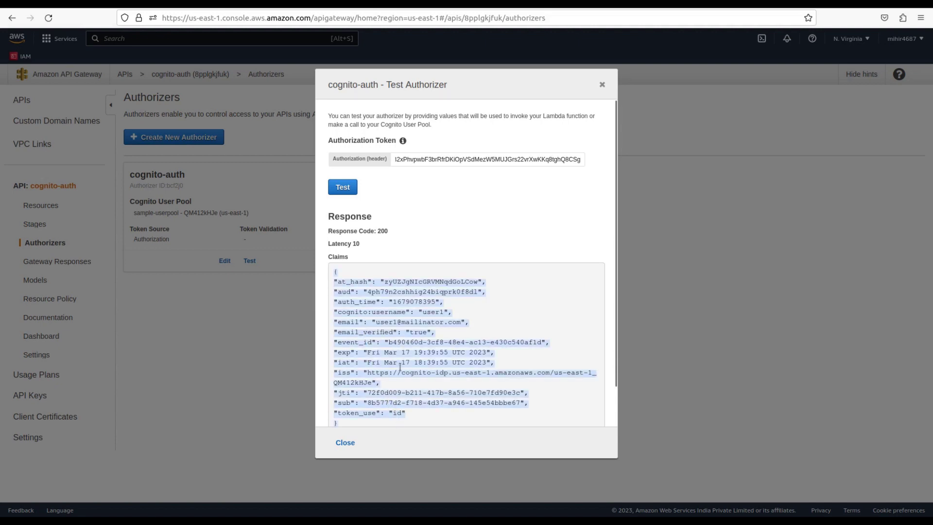
click(377, 351)
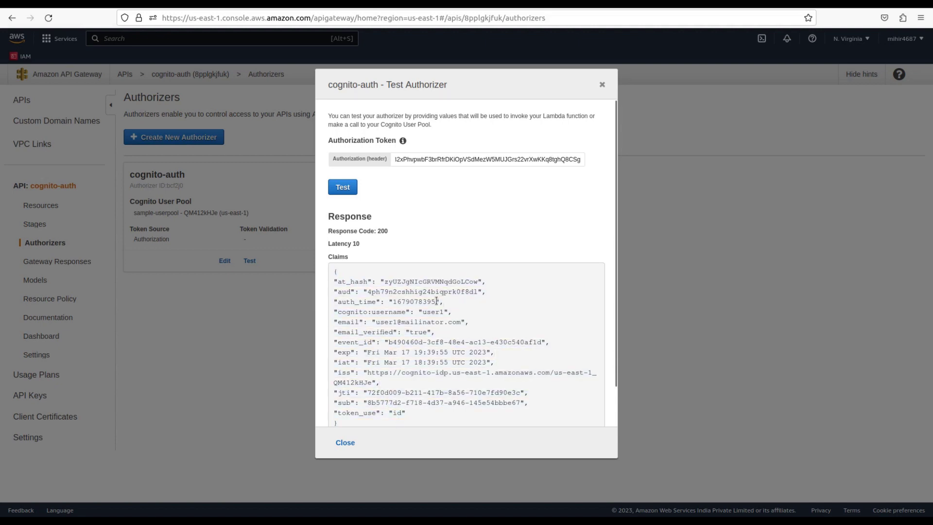